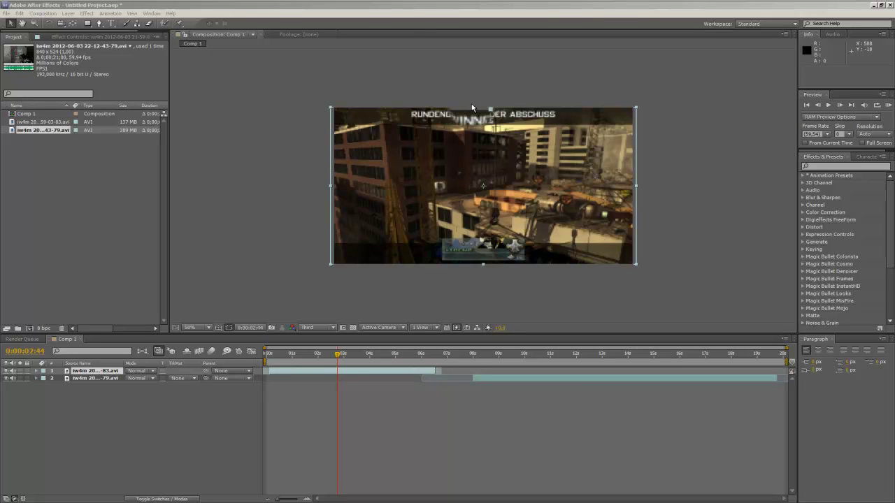
Shift the first clip's layer earlier so that it starts at 0:00:00:00
click(341, 357)
drag(341, 356, 360, 356)
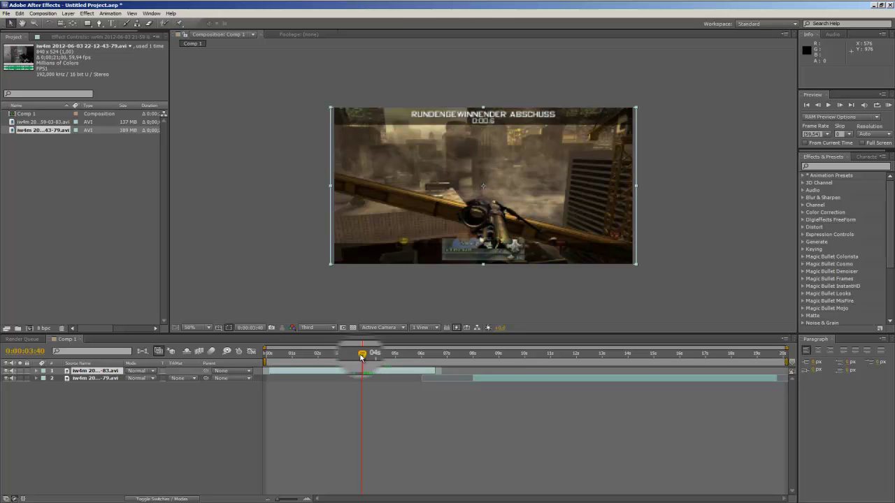
drag(363, 358, 277, 359)
scroll(441, 294, up, 1)
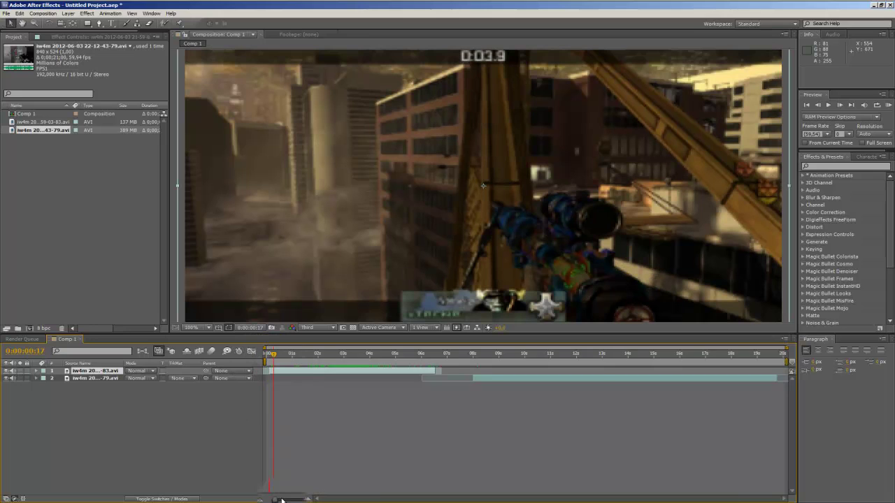
drag(281, 499, 296, 499)
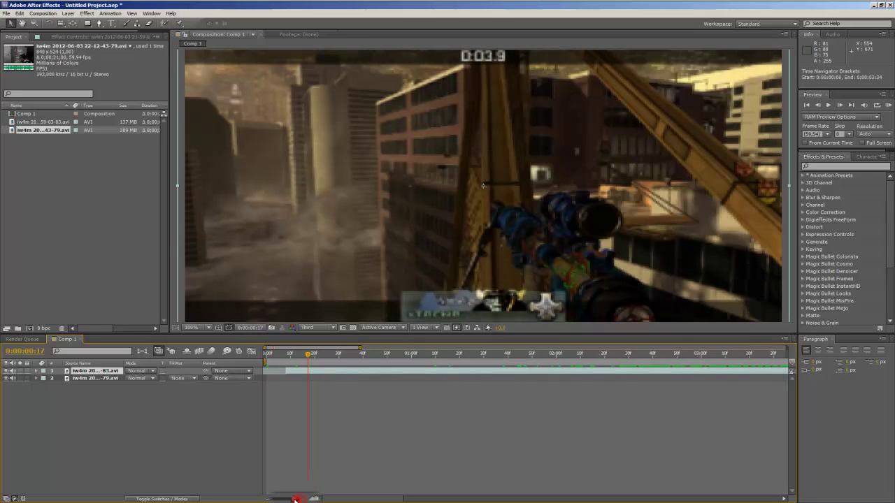
drag(318, 369, 266, 353)
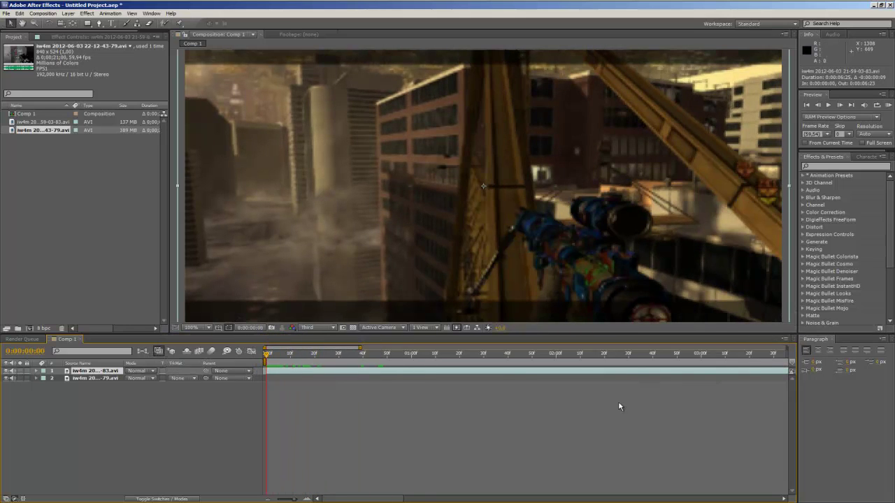
drag(371, 499, 492, 498)
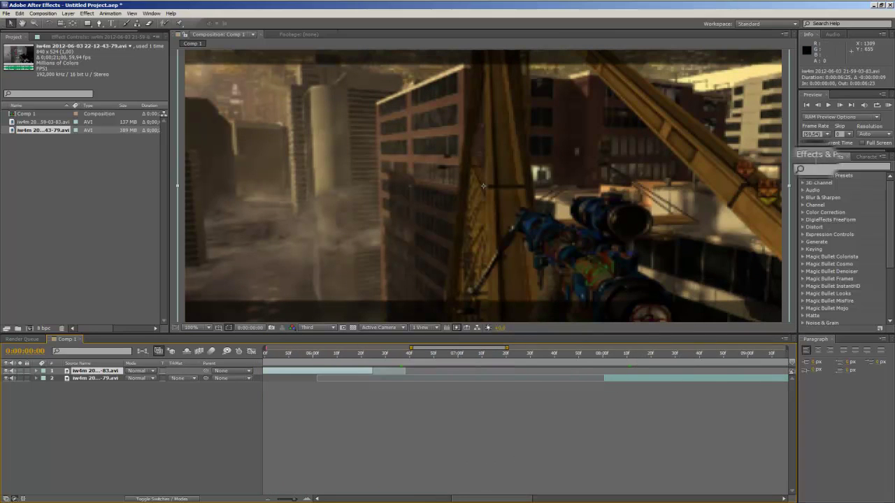
Play a RAM preview of the composition and set the composition view's magnification to Fit
click(888, 102)
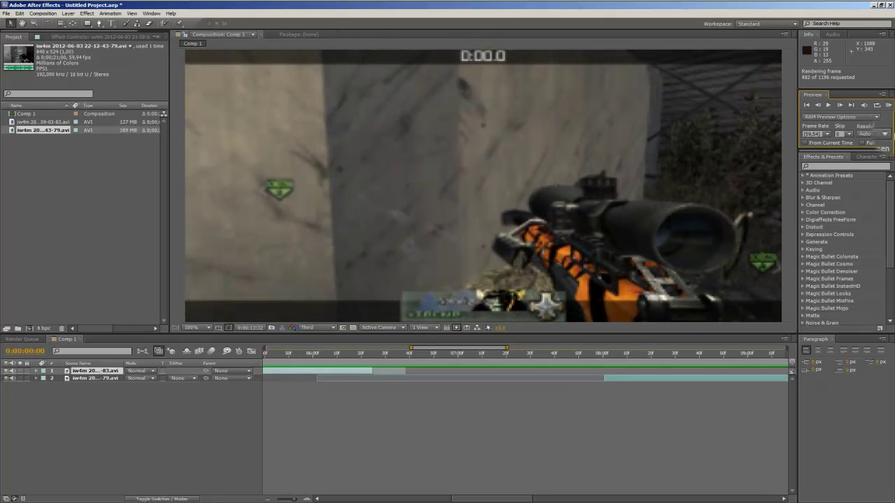
click(880, 106)
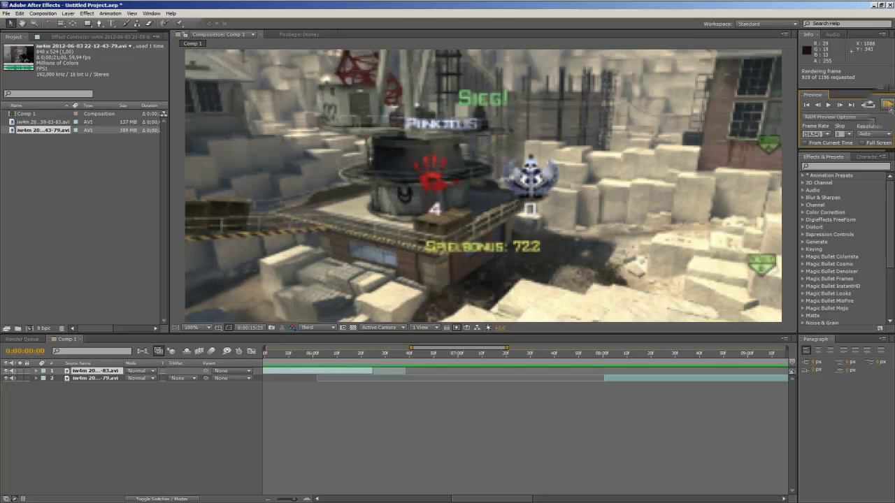
click(888, 105)
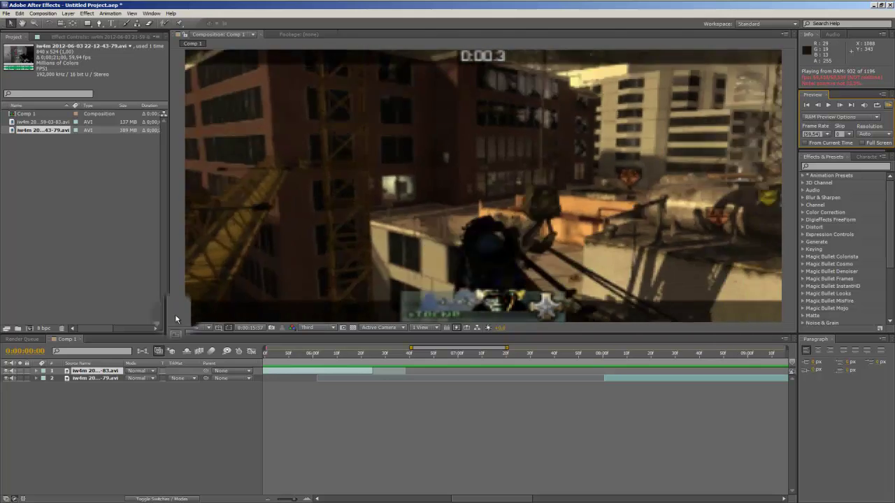
click(195, 327)
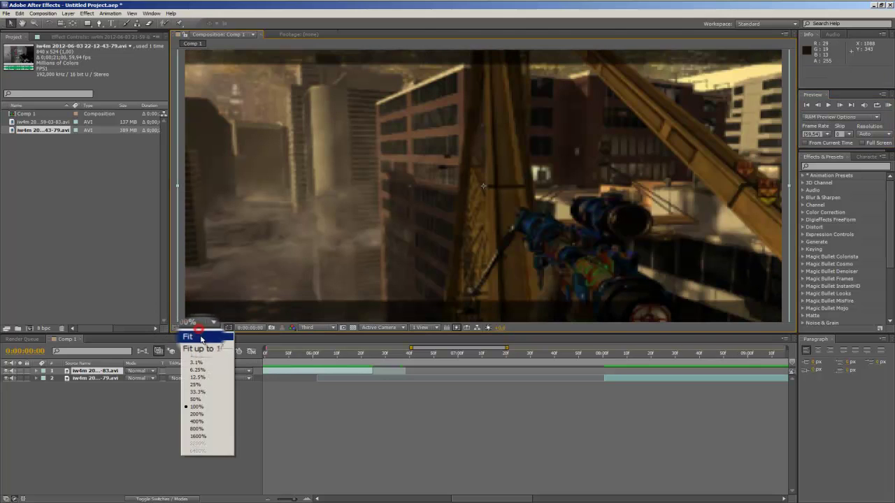
click(201, 338)
click(888, 104)
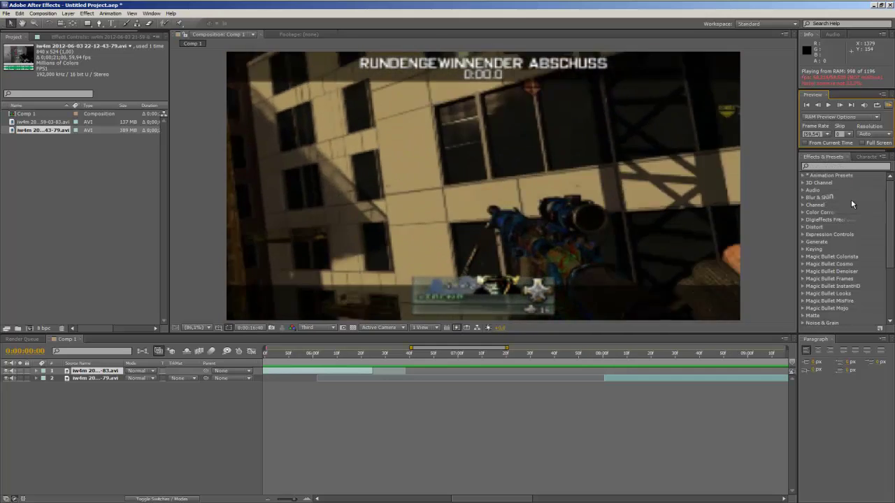
click(885, 105)
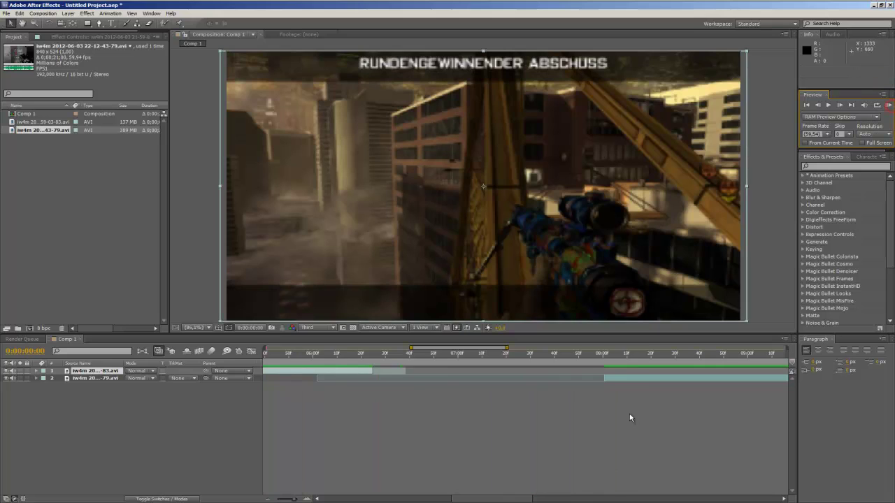
Move the current time to the second clip's first frame at 0:00:08:00 and duplicate that clip's layer
click(359, 353)
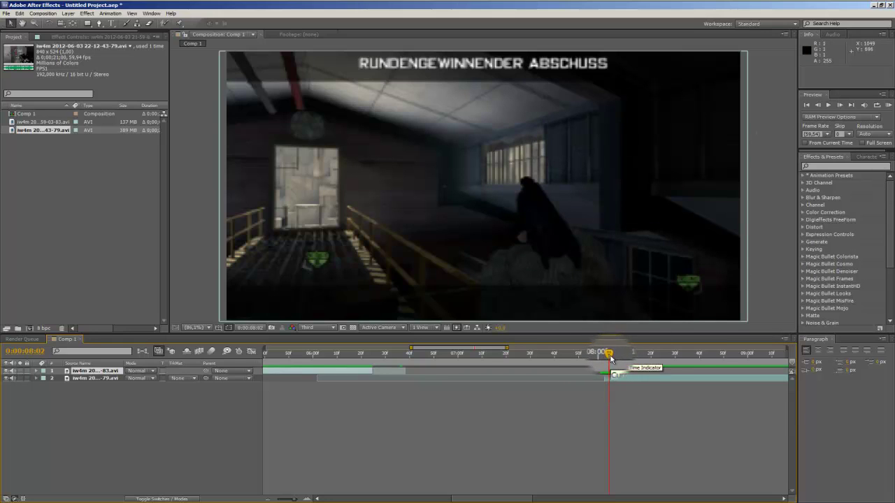
key(Page_Down)
key(Page_Up)
key(Page_Up)
key(Page_Up)
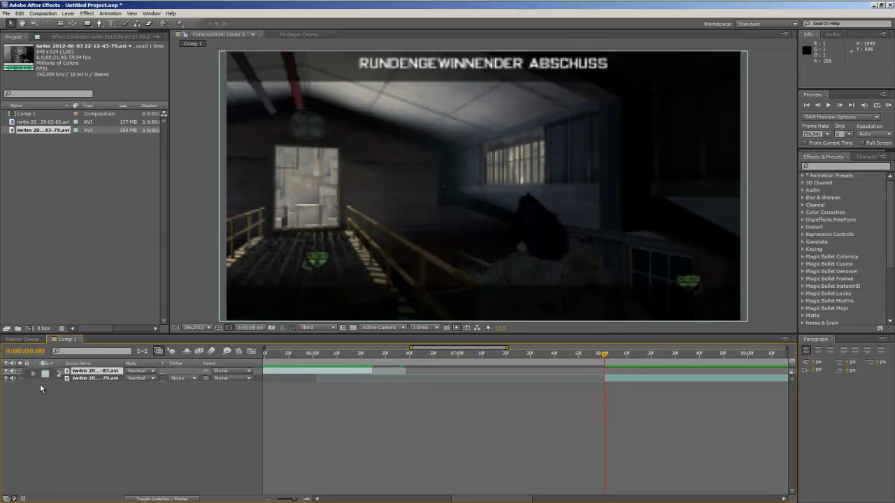
drag(91, 378, 84, 379)
key(ctrl+v)
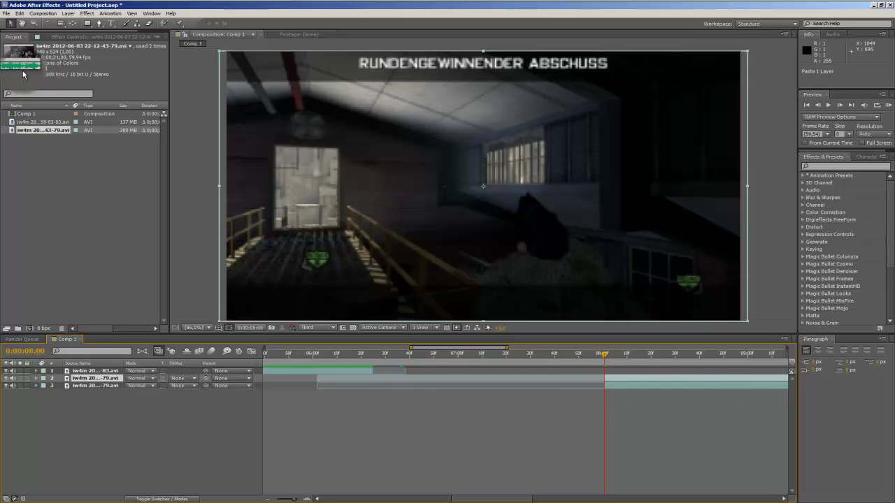
Apply Freeze Frame to the upper copy of the second clip
right_click(110, 378)
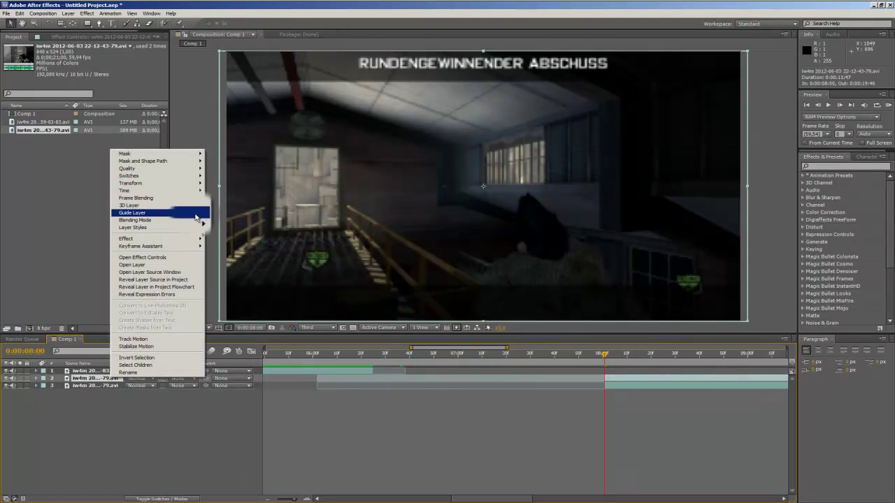
mouse_move(187, 222)
mouse_move(185, 191)
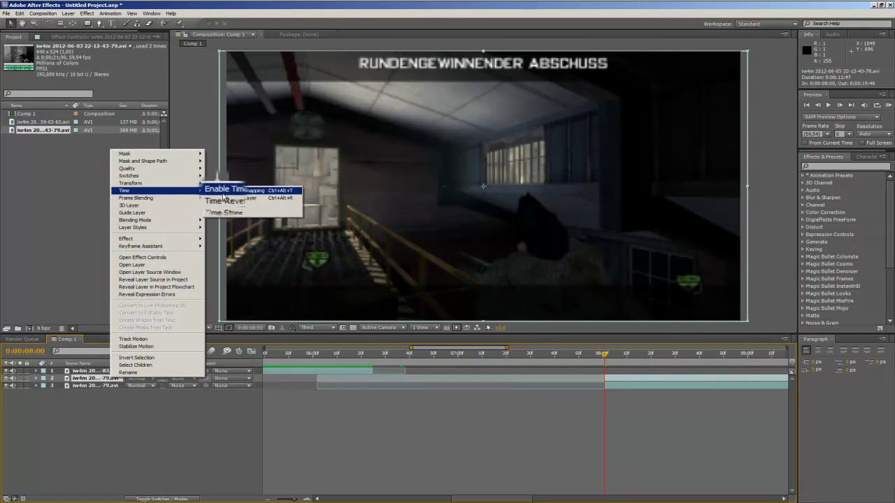
click(234, 211)
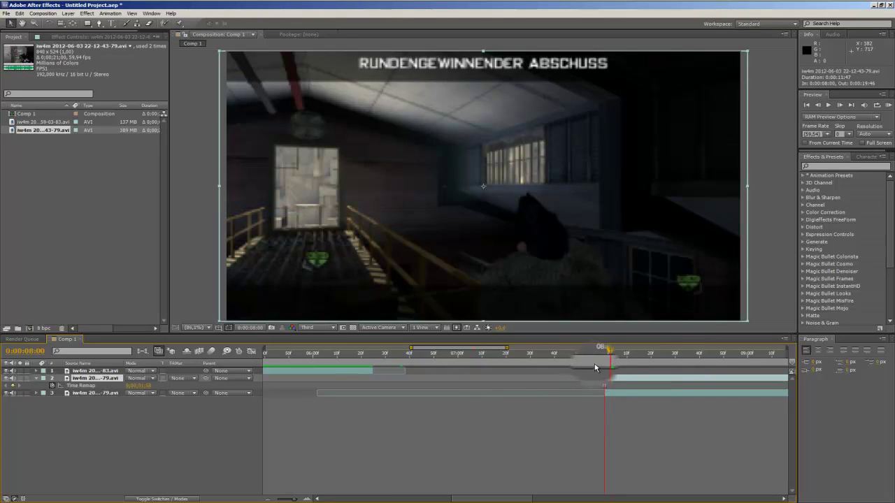
Trim the end of the first clip's layer to its last killcam frame, with the current time at 0:00:05:54
drag(604, 358, 641, 358)
drag(489, 498, 445, 499)
click(645, 351)
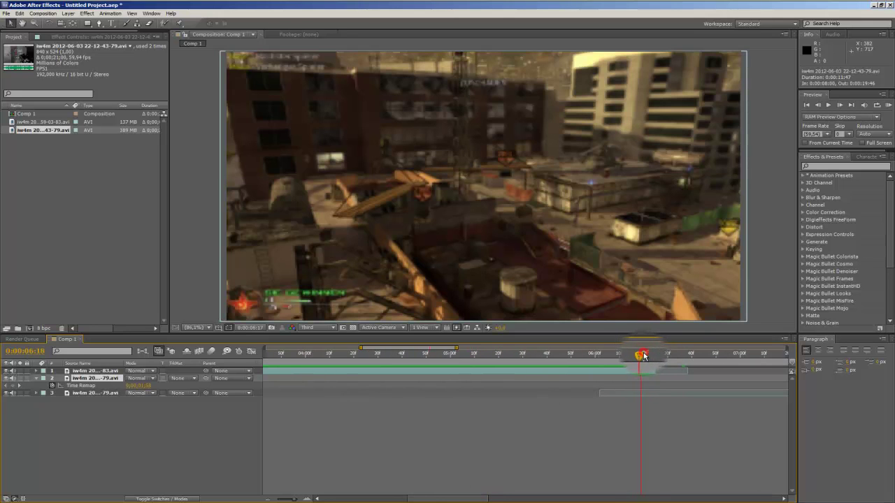
drag(645, 356, 535, 355)
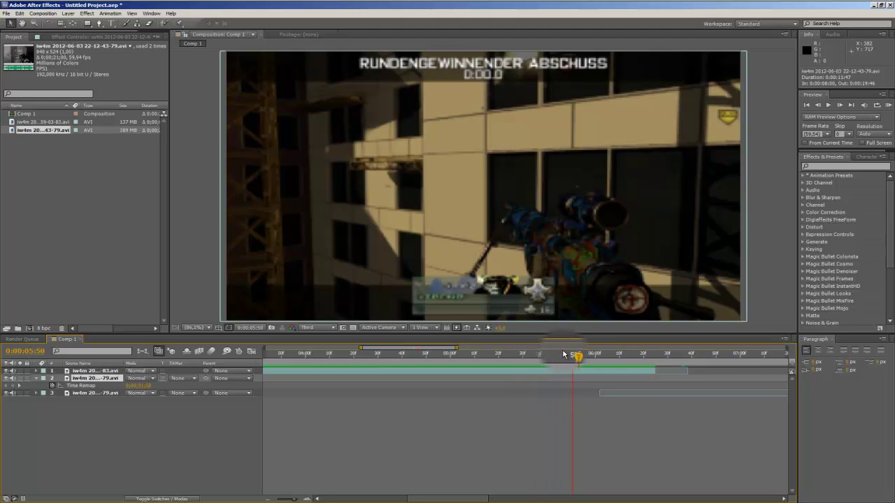
key(Page_Down)
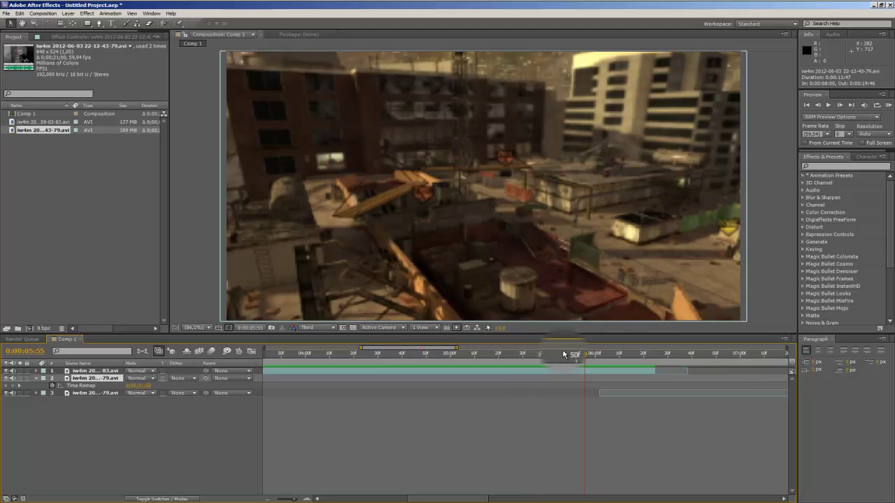
key(Page_Up)
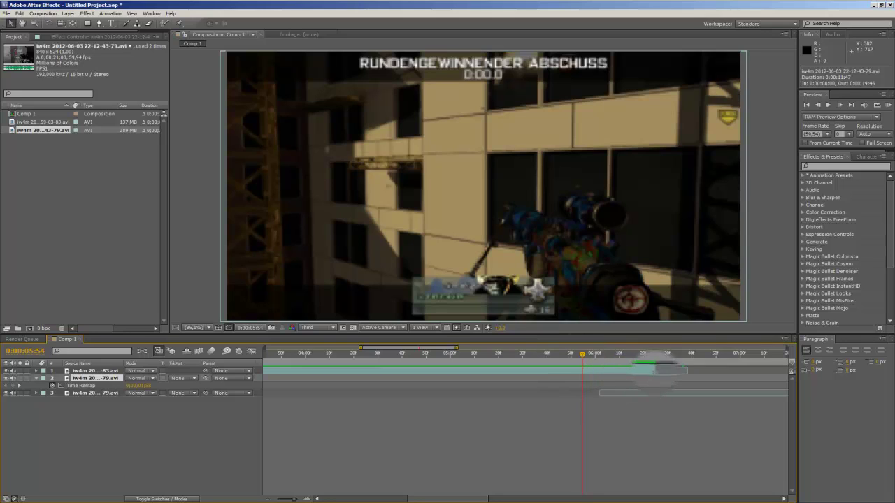
click(654, 371)
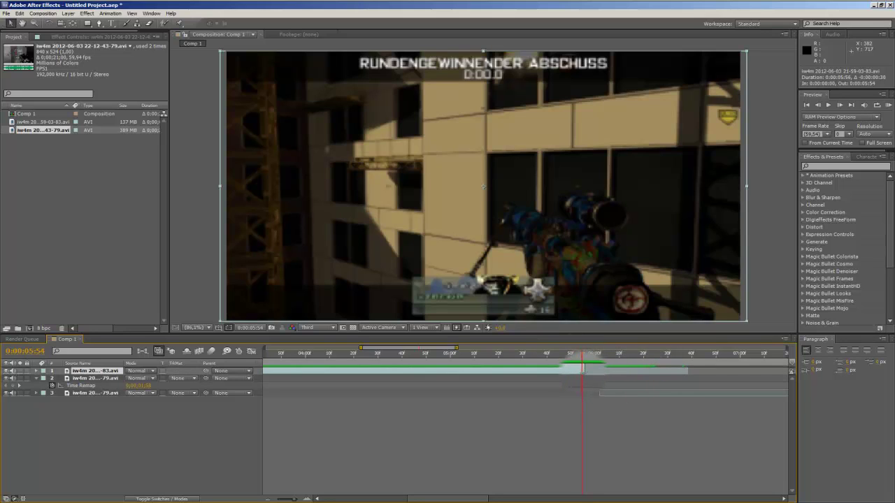
drag(583, 369, 580, 370)
key(ctrl+z)
key(alt+bracketright)
key(ctrl+z)
key(alt+bracketright)
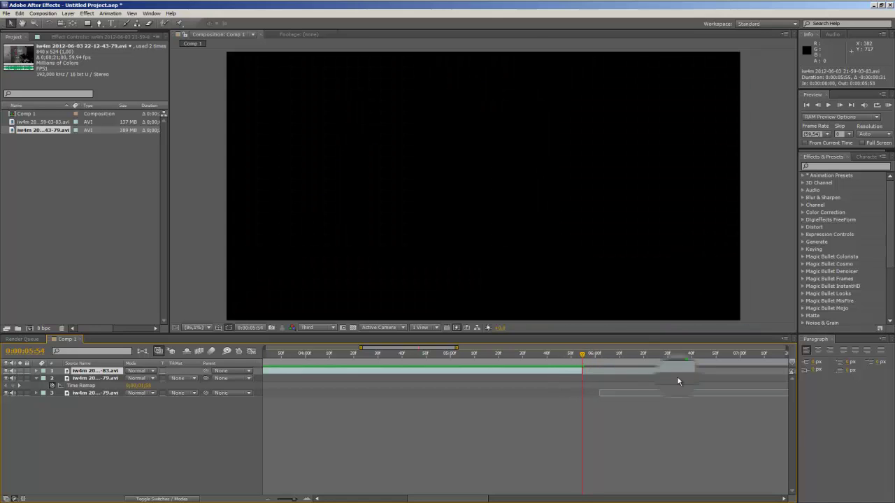
Slide the frozen layer earlier to start at 0:00:04:44 and the original second clip to start at 0:00:07:30
drag(468, 498, 503, 499)
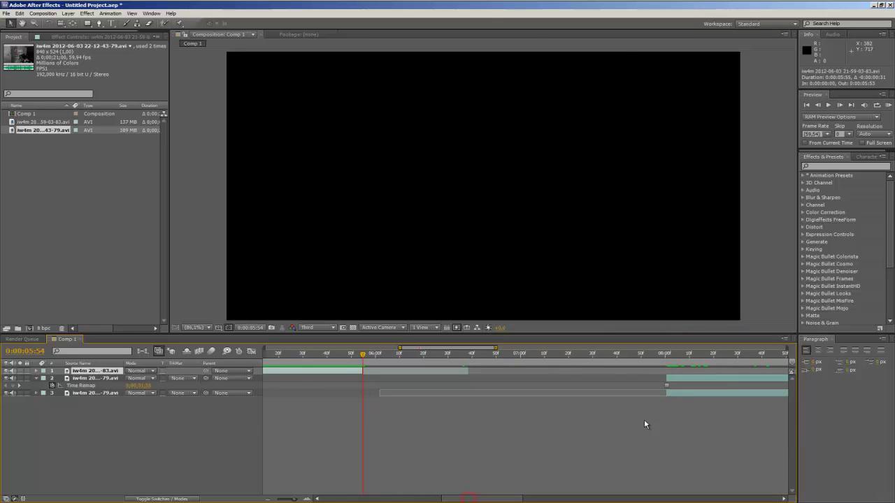
drag(701, 382, 322, 382)
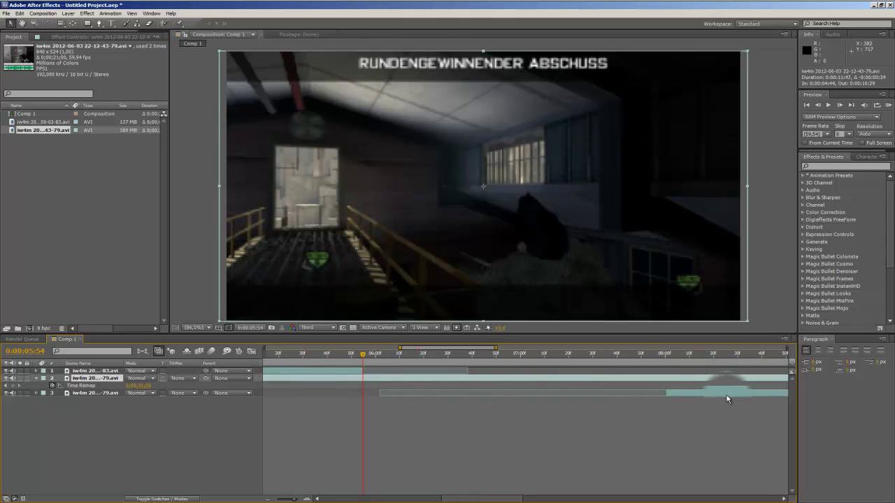
drag(727, 393, 649, 398)
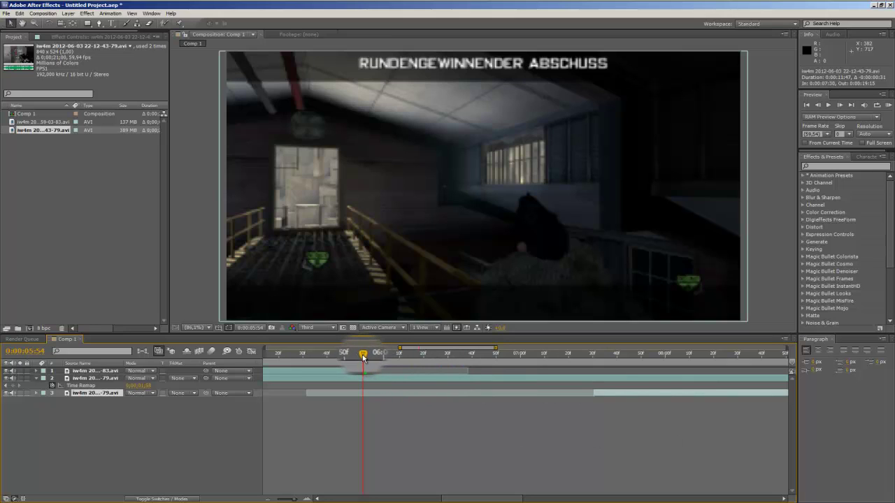
drag(363, 357, 363, 357)
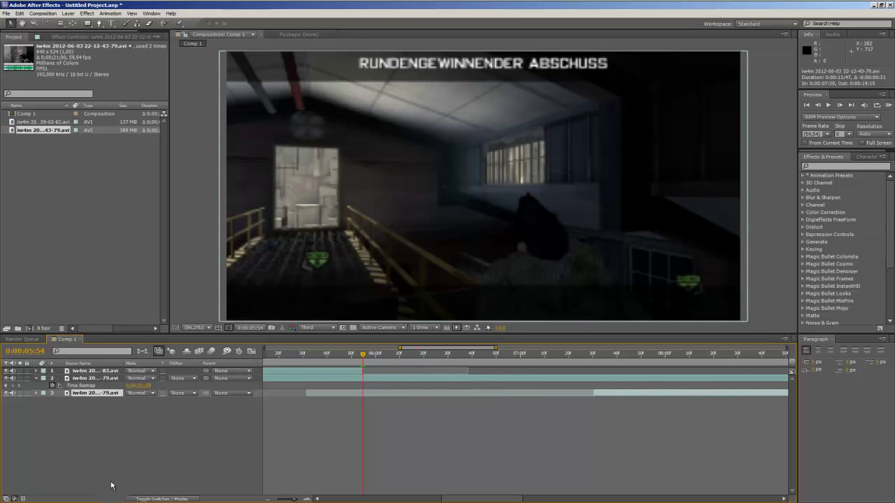
Select the frozen layer, activate the Pen tool and set the composition preview resolution to Full
click(88, 381)
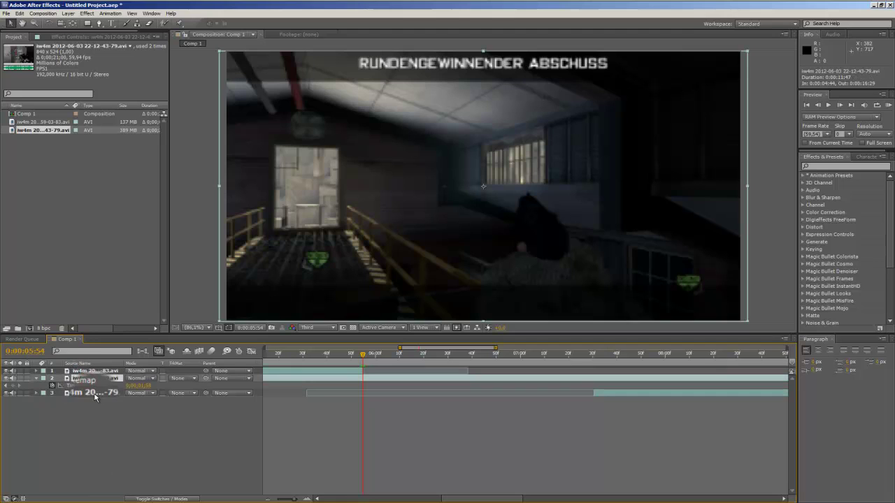
click(100, 24)
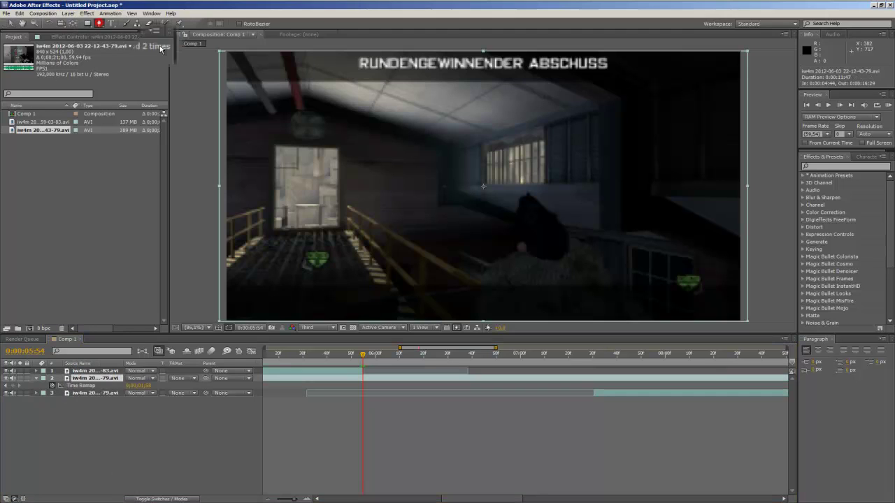
click(316, 327)
click(311, 344)
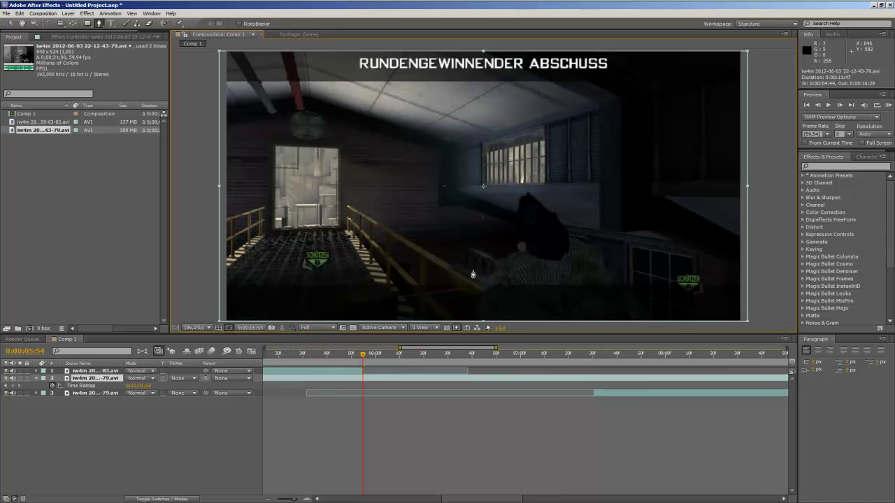
scroll(329, 177, up, 3)
scroll(330, 182, down, 1)
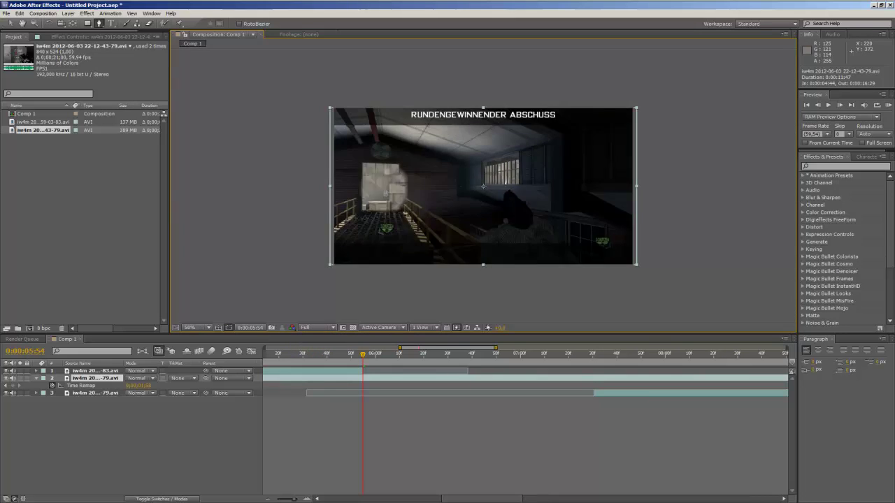
key(period)
key(period)
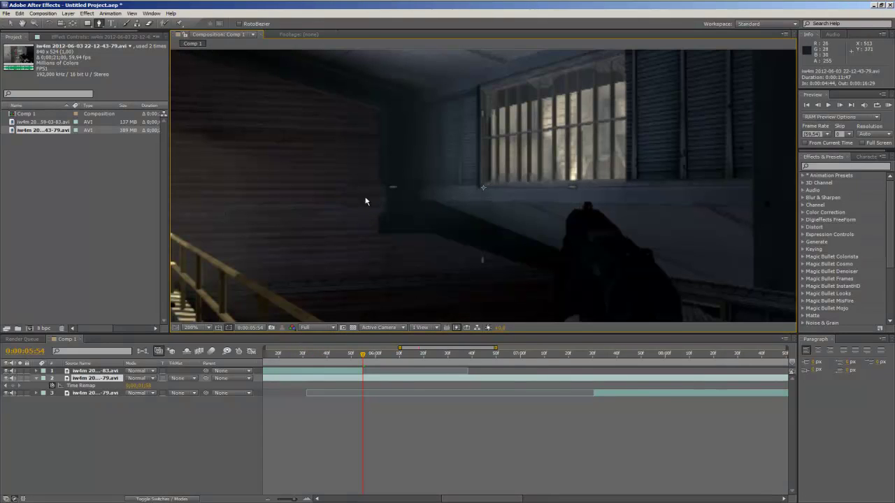
drag(359, 189, 343, 144)
key(comma)
key(comma)
key(comma)
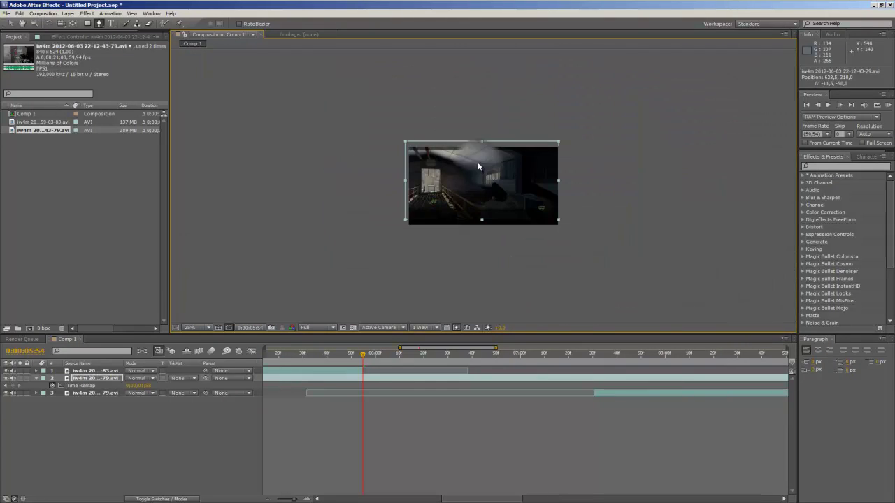
mouse_move(480, 169)
mouse_down()
mouse_move(460, 165)
mouse_move(486, 180)
mouse_up()
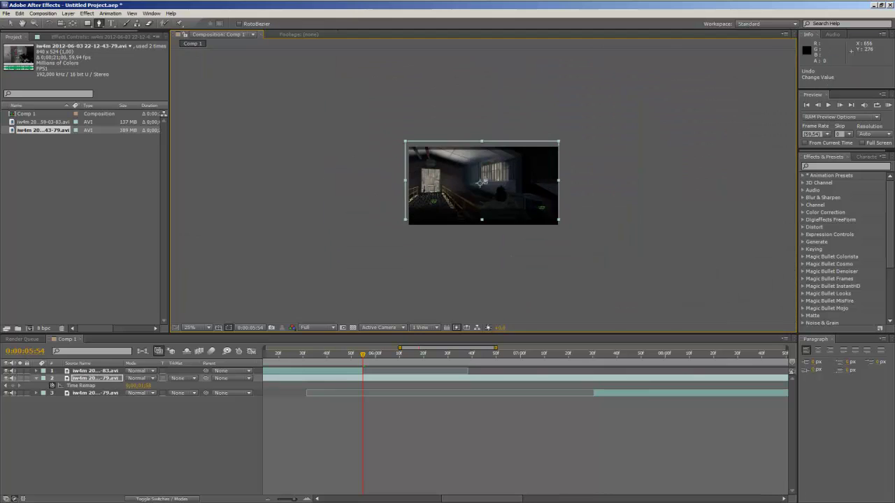
scroll(487, 185, up, 4)
scroll(460, 171, up, 1)
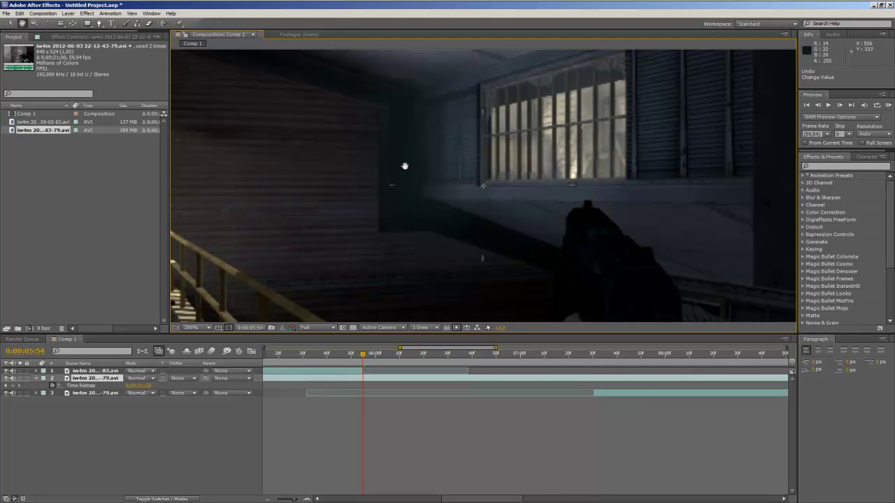
Draw a closed Pen mask on the frozen layer along the roof edge, ceiling fan, window ledge and gun, enclosing the frame's lower part
drag(322, 118, 651, 308)
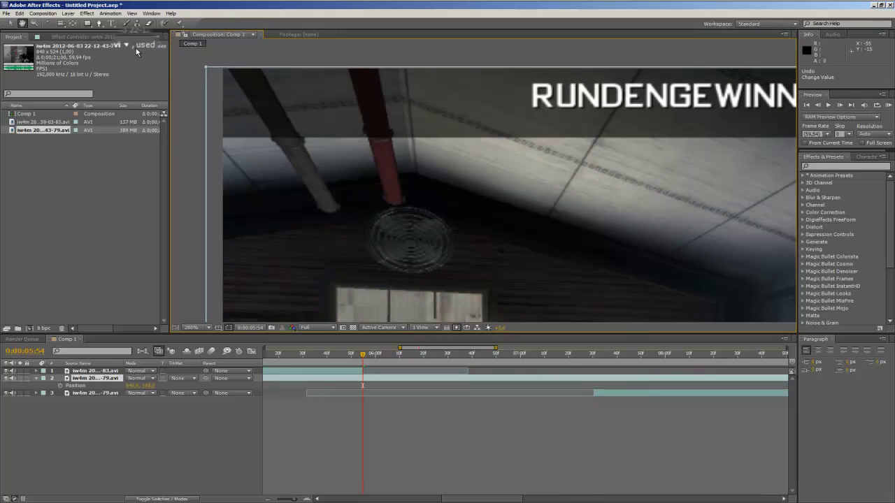
key(p)
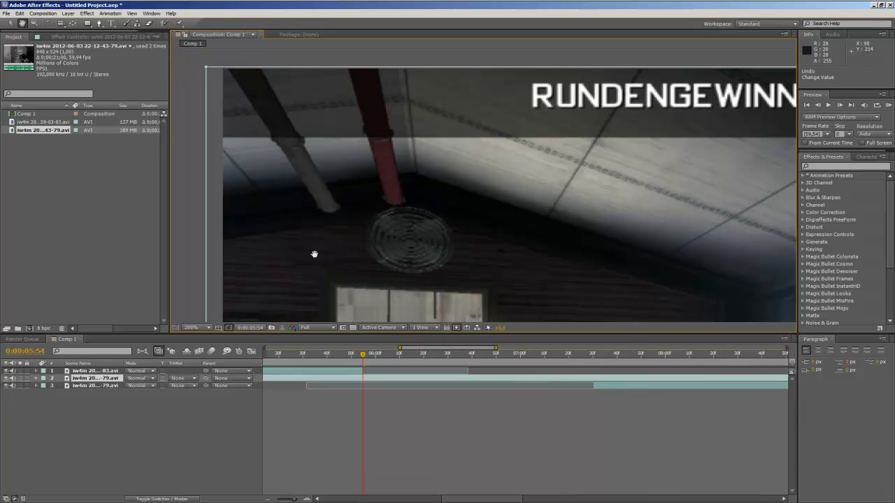
click(100, 24)
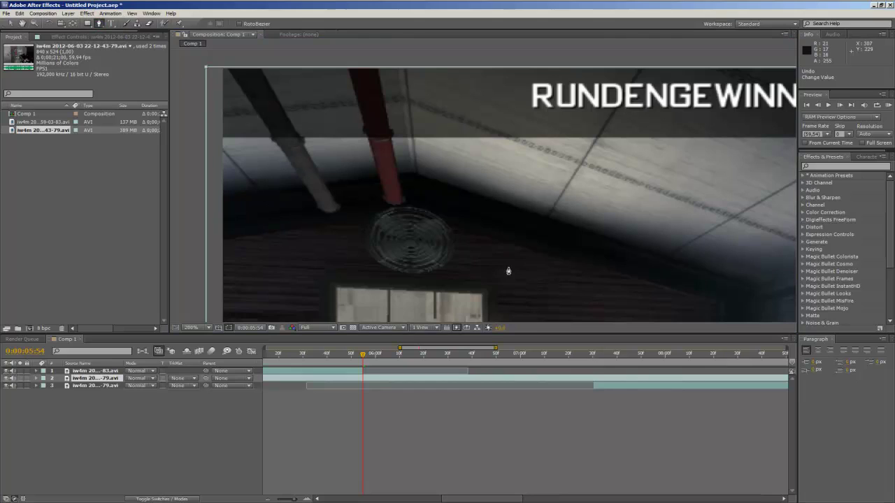
click(219, 242)
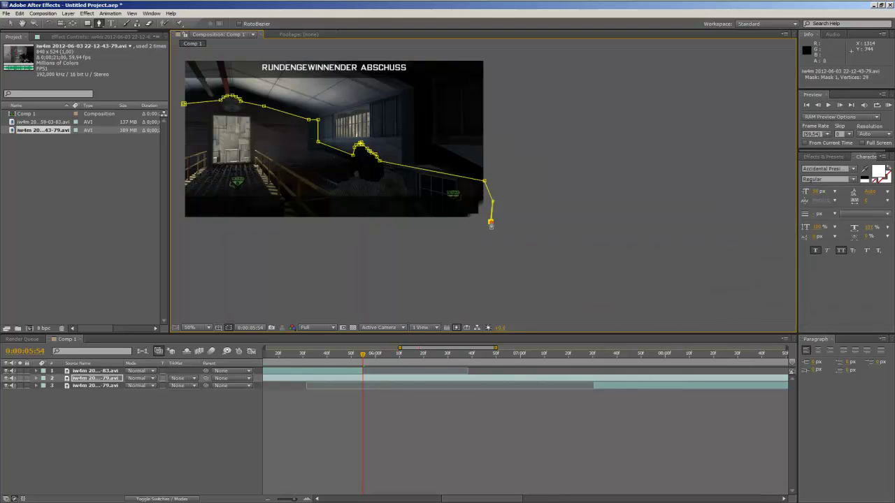
scroll(273, 232, down, 2)
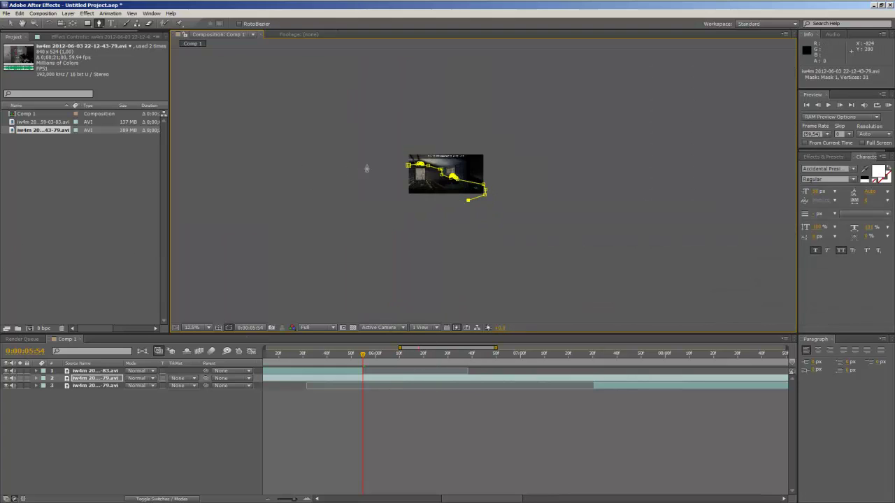
scroll(404, 171, up, 1)
scroll(532, 227, up, 2)
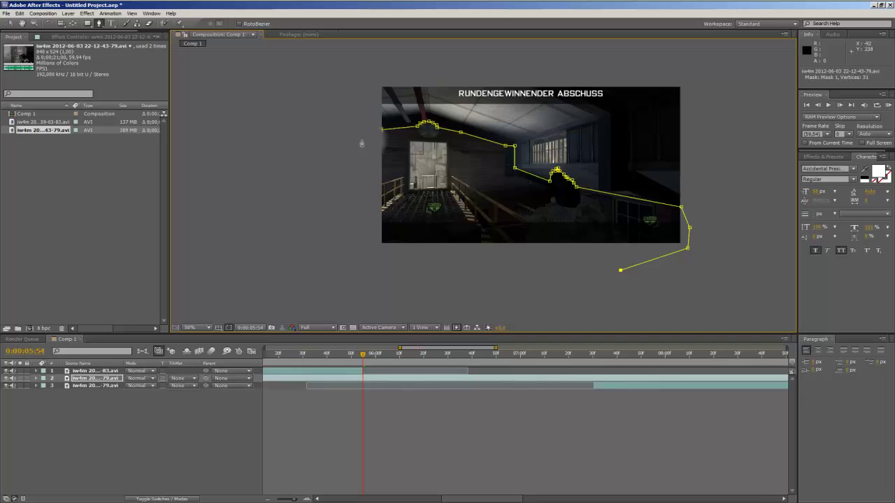
click(337, 269)
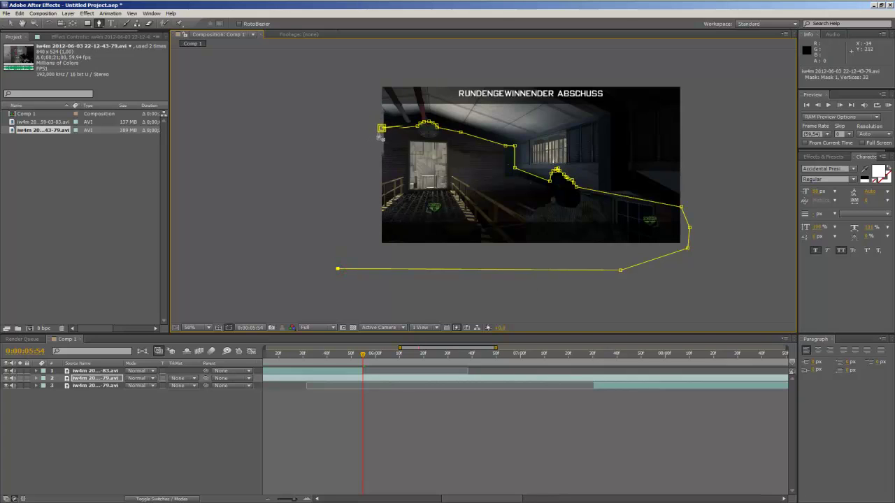
click(381, 129)
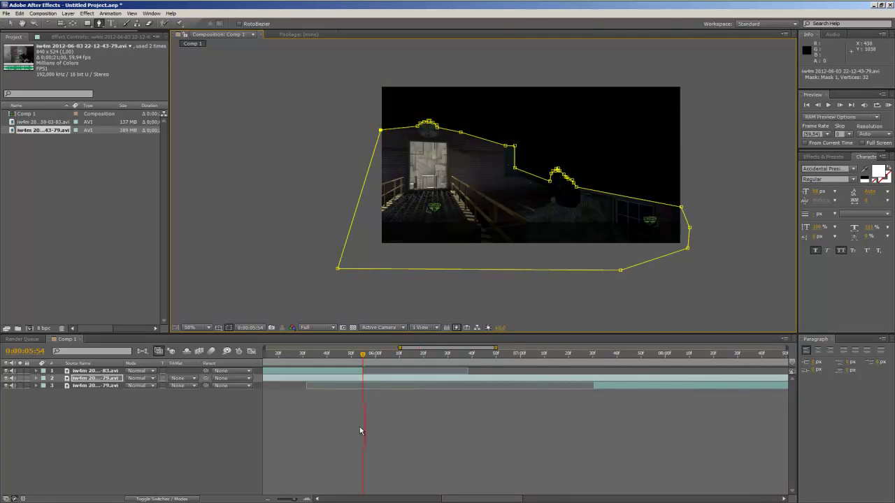
Duplicate the masked frozen layer and rename the lower copy as "lower part"
click(110, 378)
key(ctrl+v)
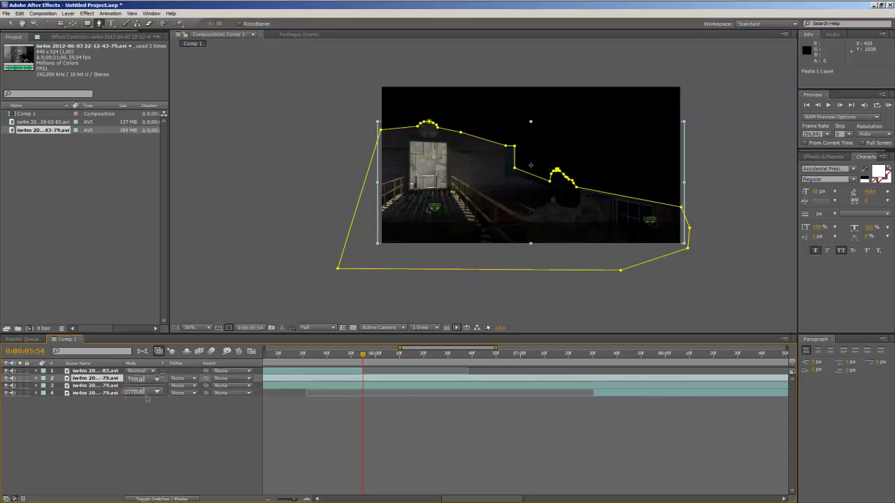
right_click(98, 385)
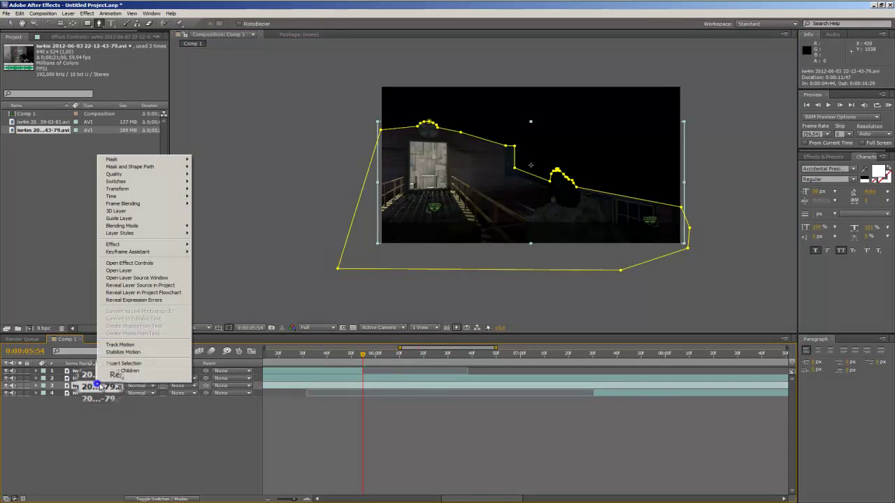
click(123, 378)
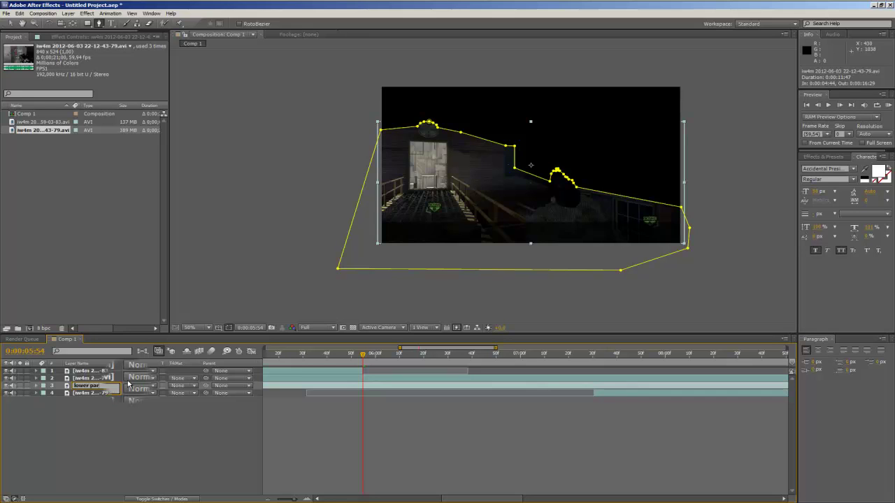
key(Return)
Rename the upper copy of the masked frozen layer as "upper part"
right_click(105, 378)
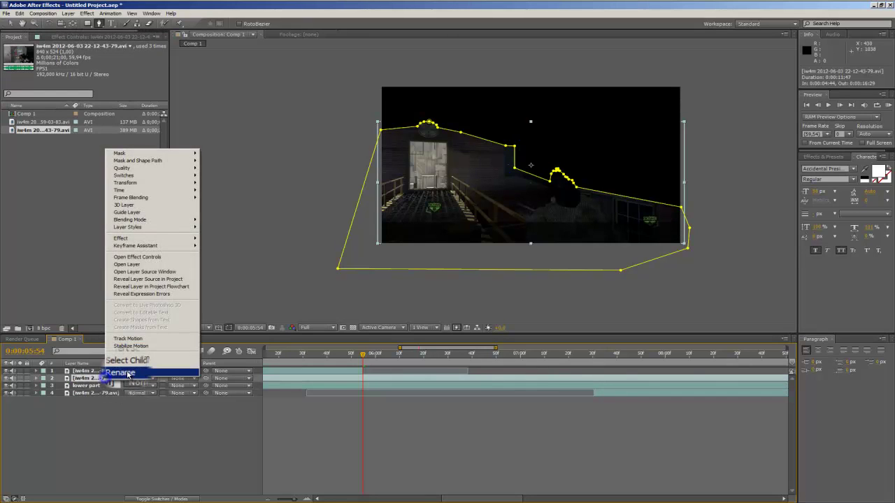
click(128, 374)
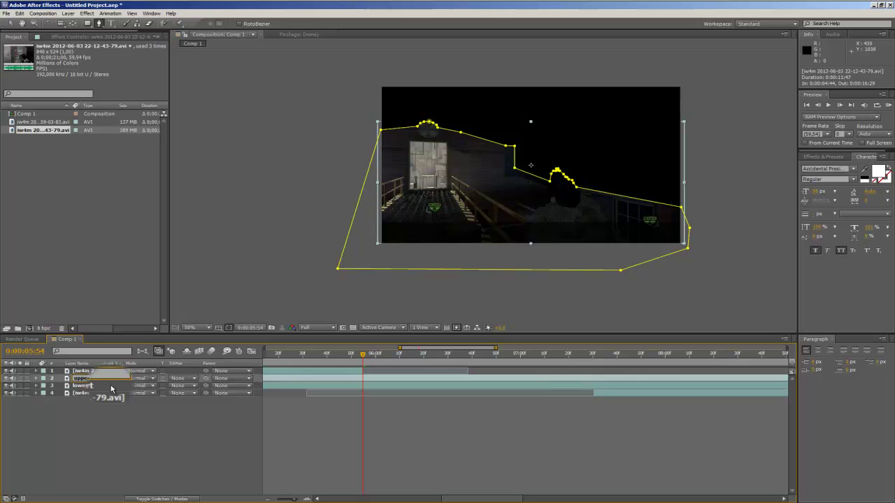
text(upper part)
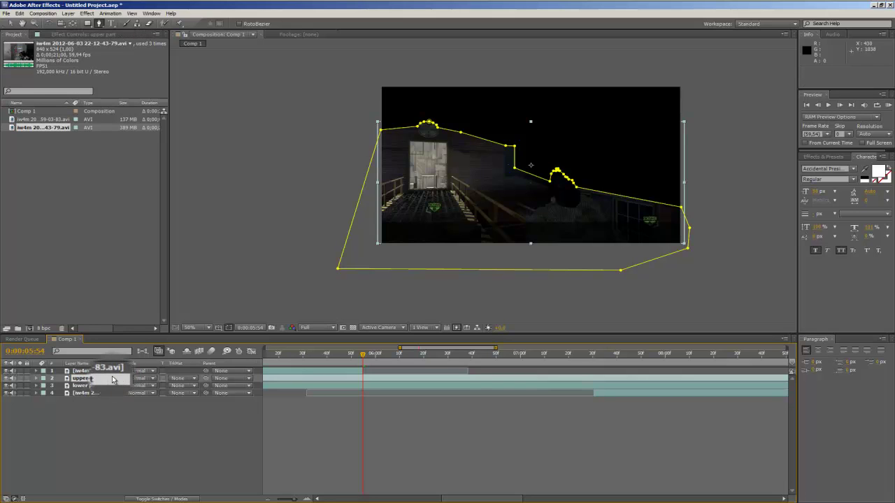
key(Return)
Rename the first gameplay layer as "first clip" and the original second gameplay layer as "second clip"
right_click(105, 371)
click(123, 364)
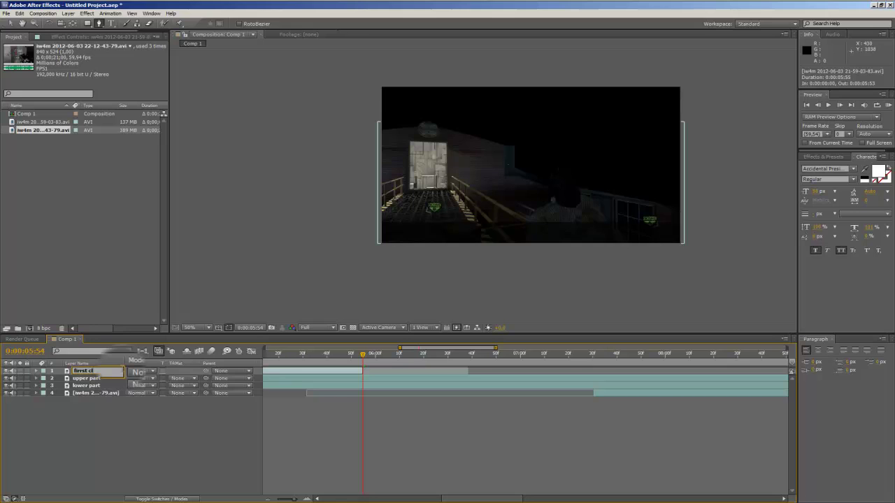
key(Return)
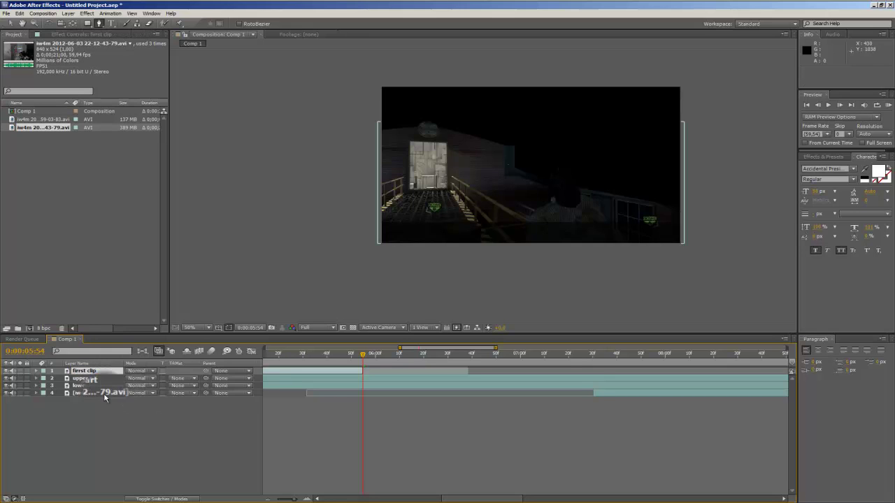
right_click(105, 394)
click(123, 390)
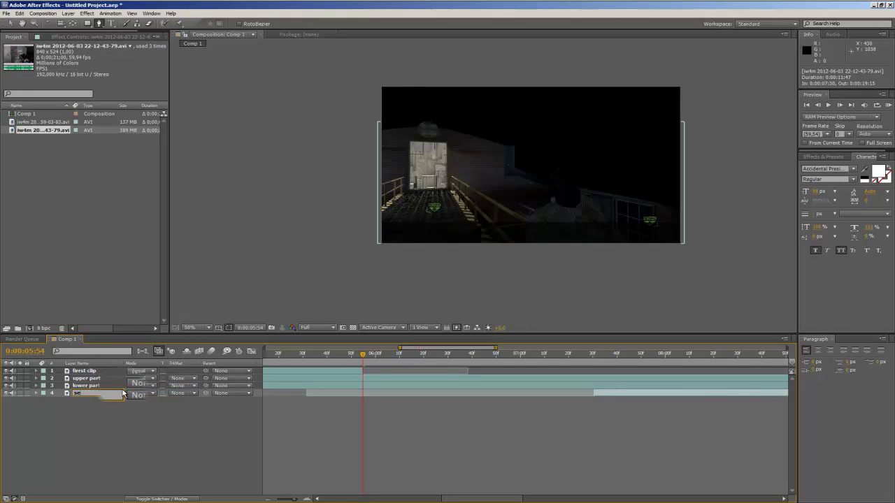
text(second clip)
key(Return)
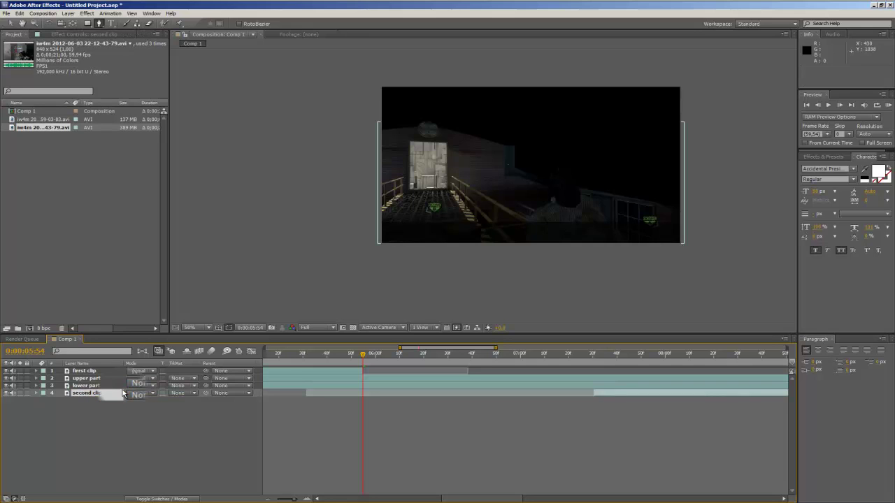
Invert Mask 1 on the upper part layer
click(368, 355)
drag(367, 355, 362, 355)
click(88, 378)
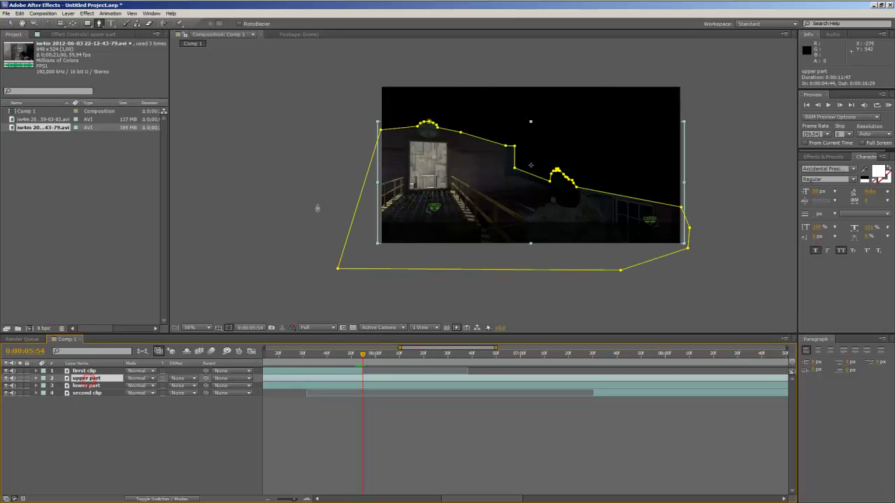
click(35, 378)
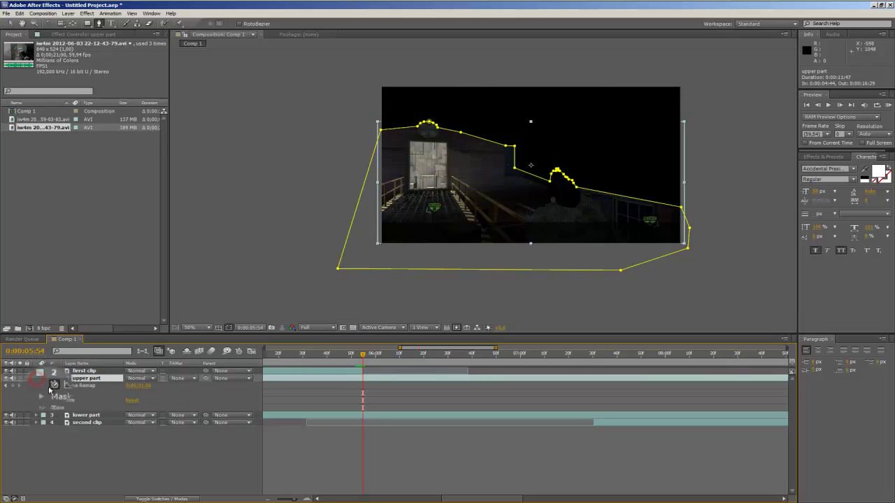
click(44, 395)
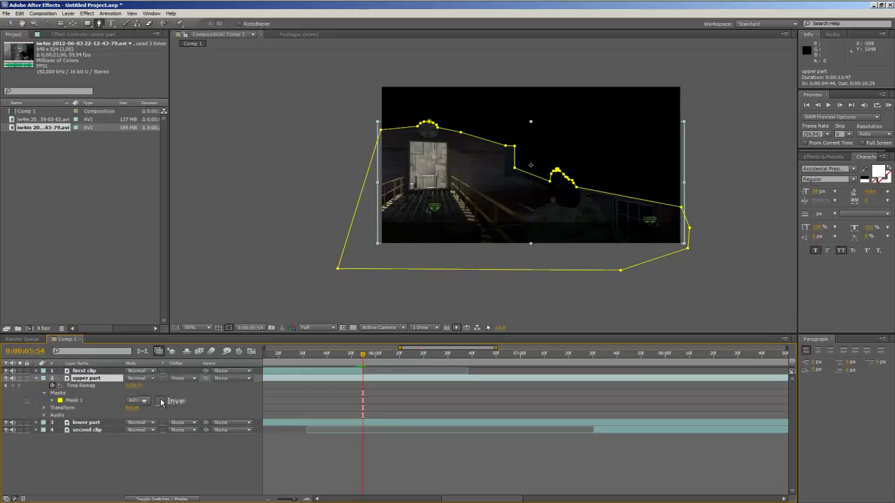
click(161, 401)
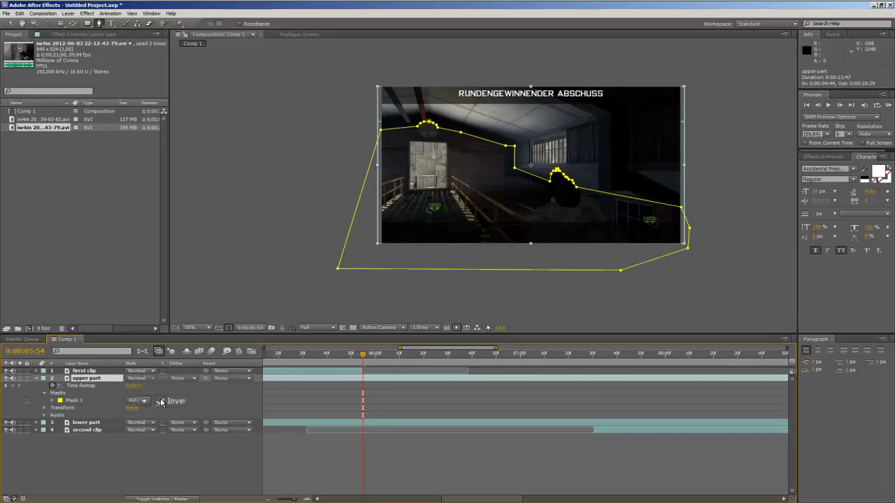
Check each masked half on its own by hiding and reshowing the lower part and upper part layers
click(6, 422)
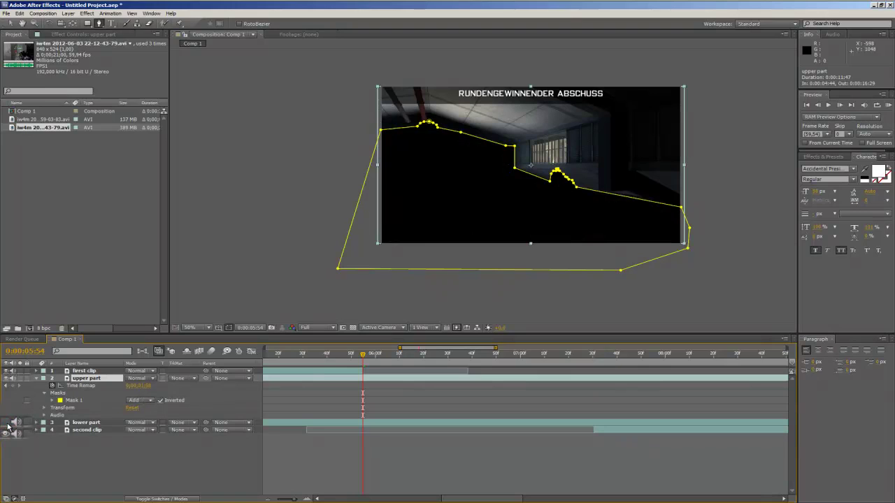
click(7, 379)
click(6, 422)
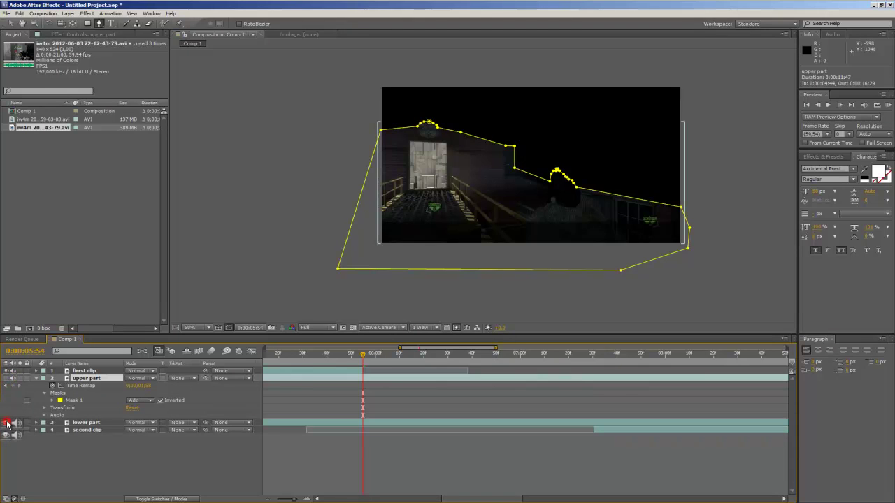
click(6, 378)
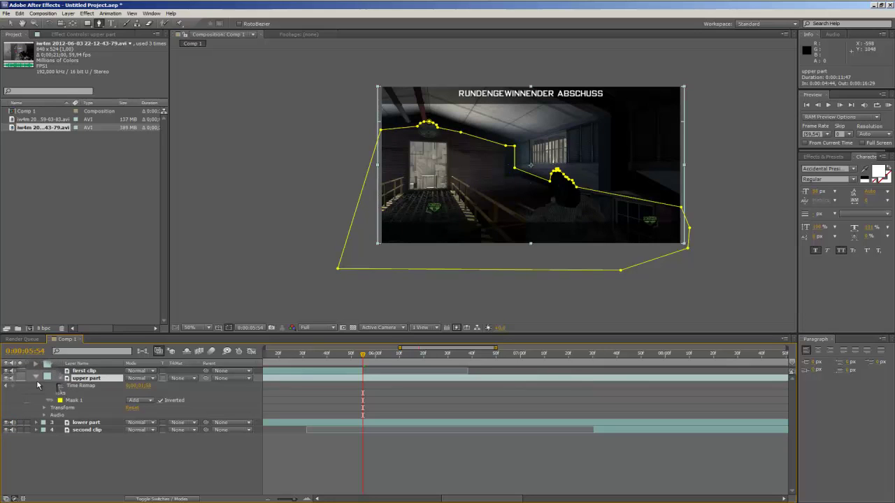
click(36, 377)
Add Position keyframes to both the upper part and lower part layers at 0:00:05:54
click(106, 386)
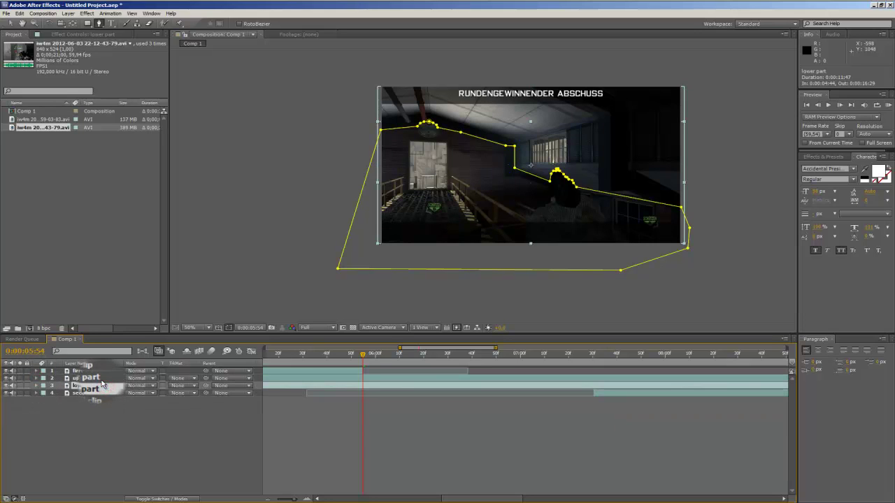
shift+click(97, 378)
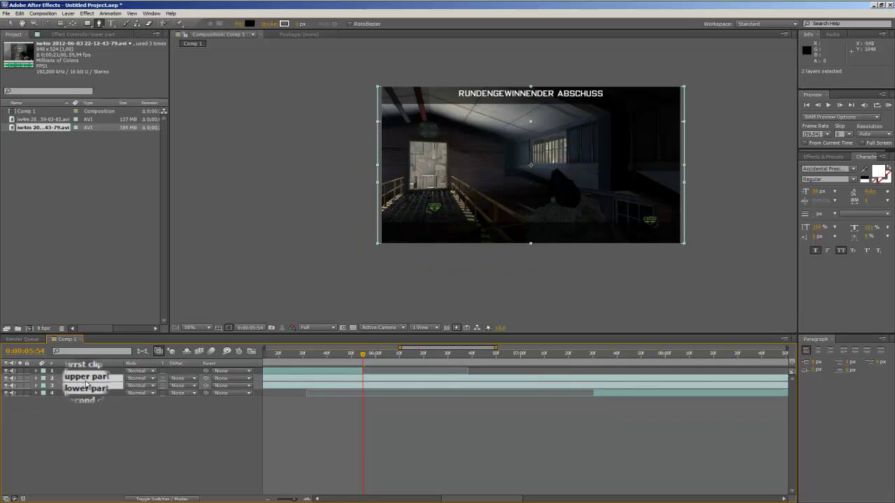
key(alt+shift+p)
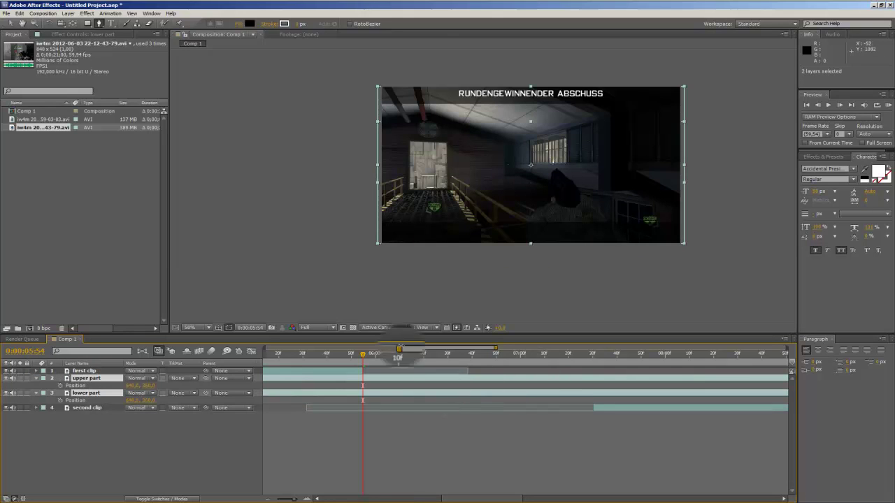
click(355, 354)
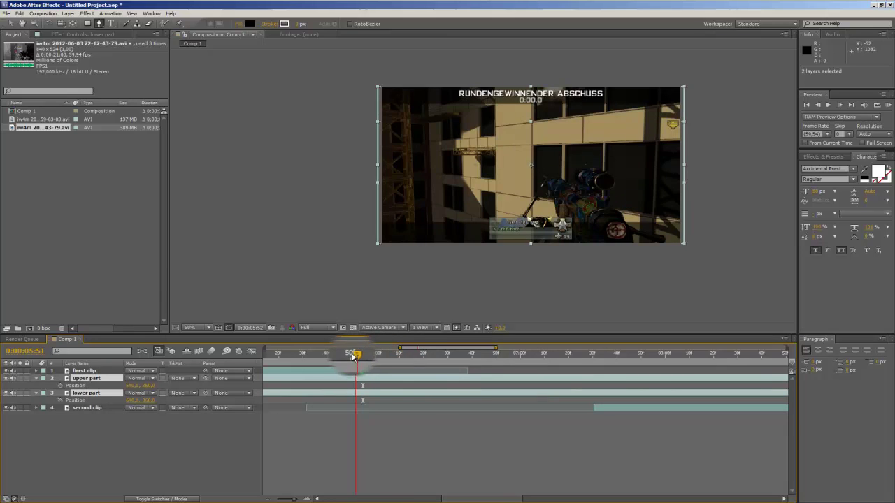
mouse_move(355, 356)
mouse_down()
mouse_move(365, 356)
mouse_move(295, 356)
mouse_move(363, 356)
mouse_up()
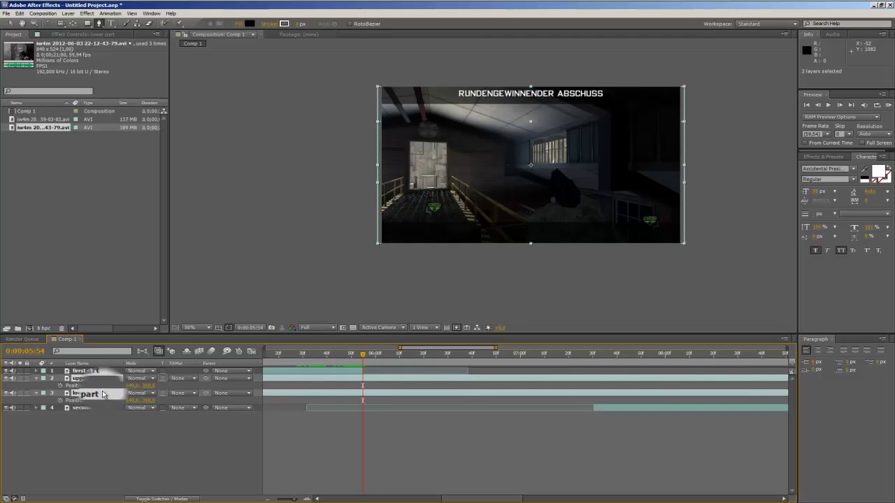
click(60, 385)
click(60, 400)
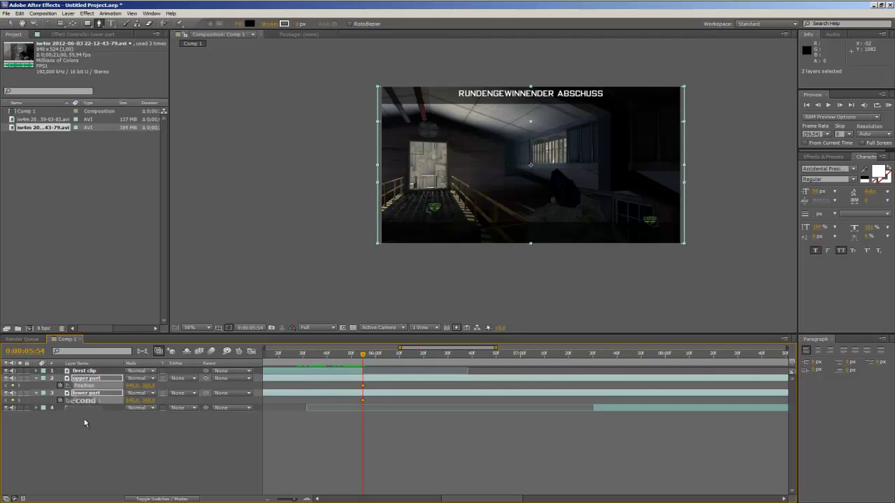
Shift the Position keyframes of the upper part and lower part layers earlier to 0:00:05:49
drag(463, 499, 432, 500)
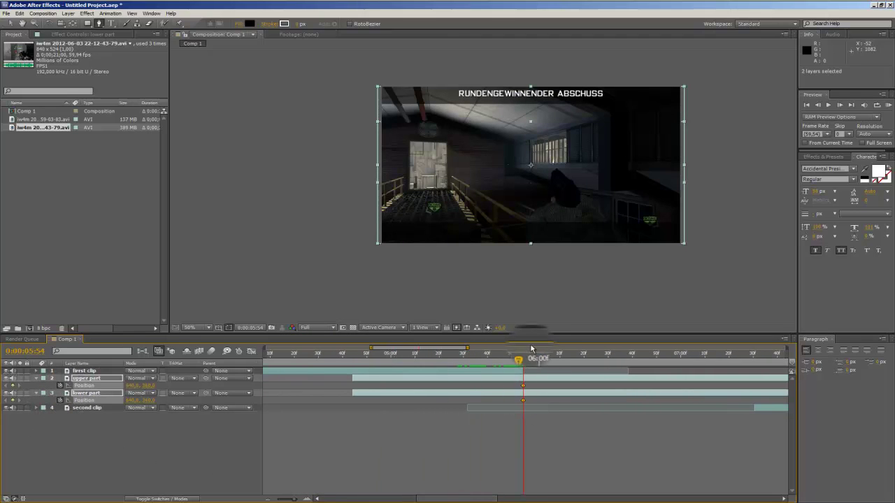
drag(522, 355, 425, 358)
click(525, 394)
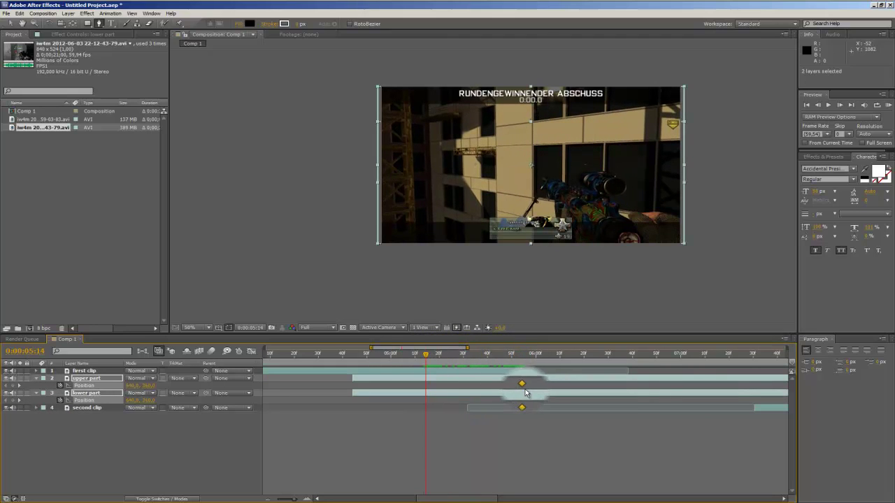
drag(523, 386, 509, 390)
At 0:00:05:01, lower the first clip layer's opacity so the masked layers beneath it show through
drag(425, 354, 393, 355)
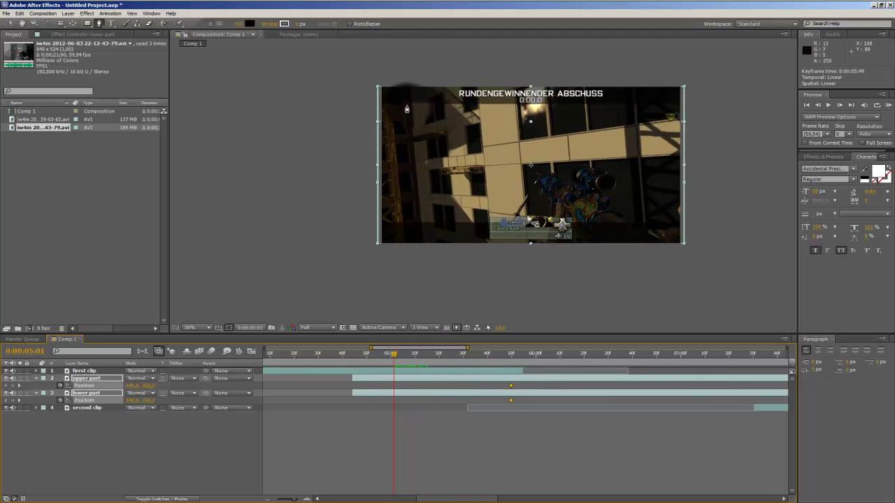
ctrl+click(85, 393)
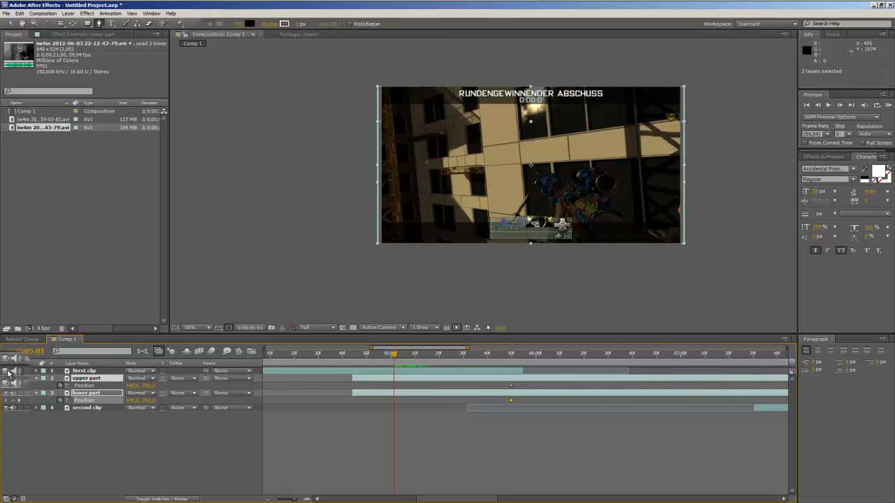
click(84, 370)
key(t)
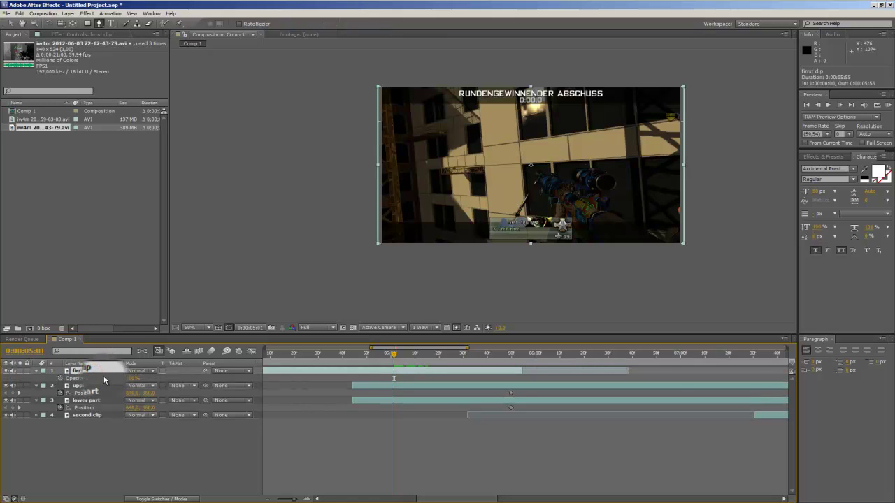
drag(134, 378, 106, 378)
Move the upper part layer up and to the right at 0:00:05:01 to create its starting Position keyframe
click(110, 385)
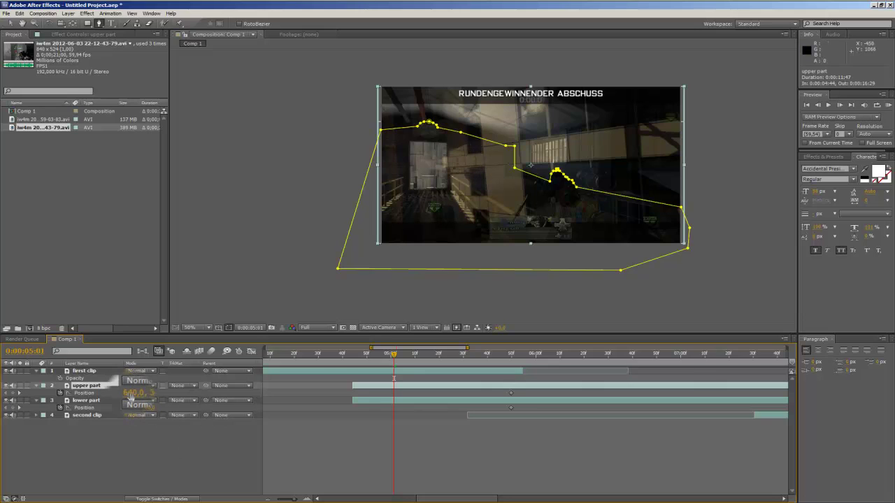
drag(131, 394, 447, 377)
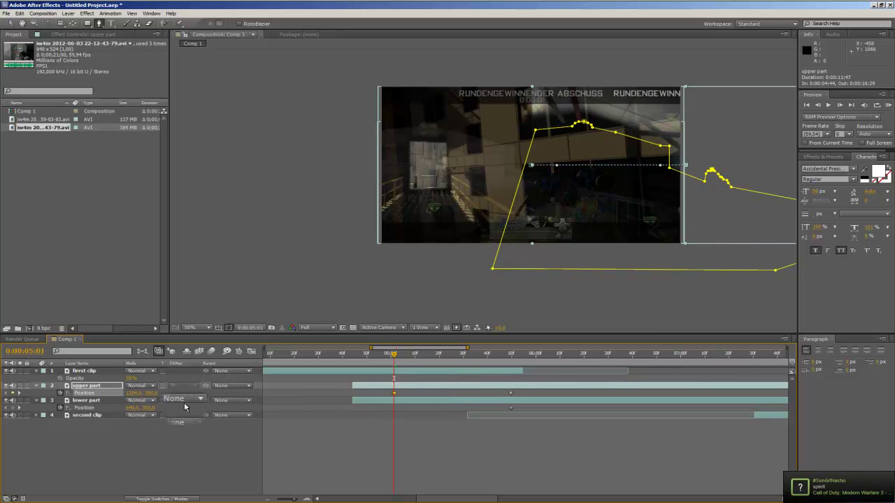
drag(148, 393, 49, 395)
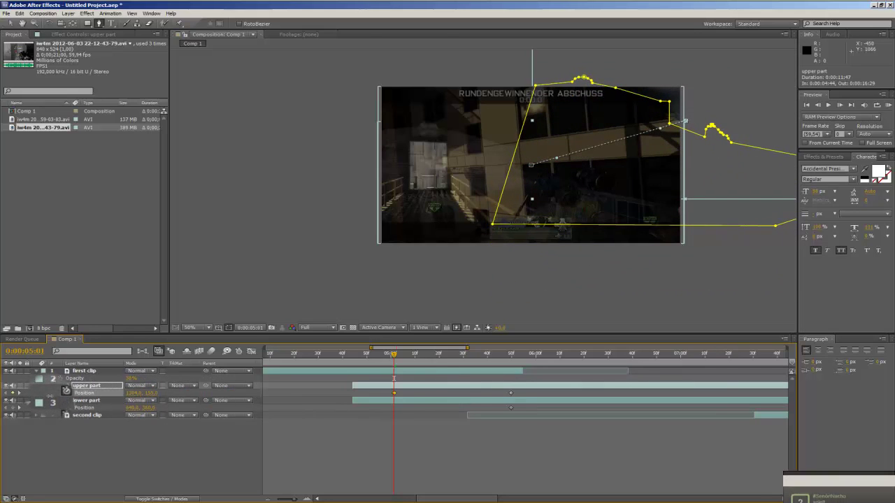
key(comma)
key(v)
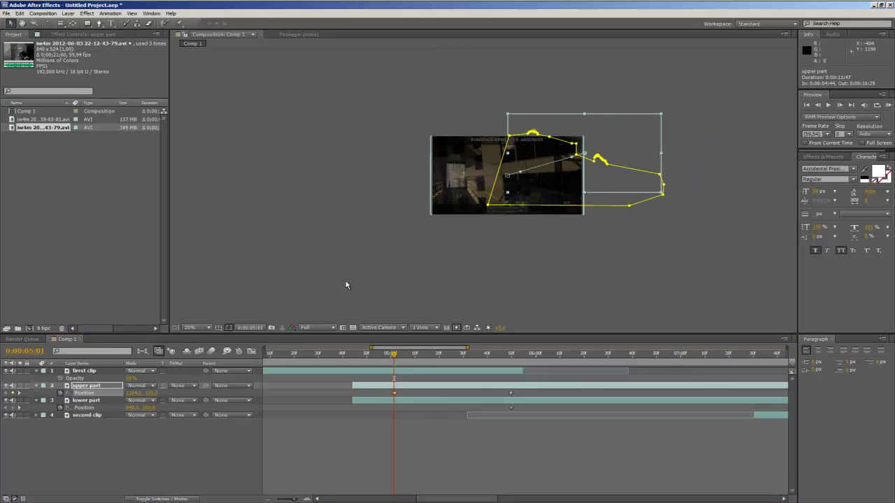
Add a Rotation keyframe to the upper part layer at 0:00:05:49, and rotate the layer to 47° at 0:00:05:01
click(36, 386)
click(37, 386)
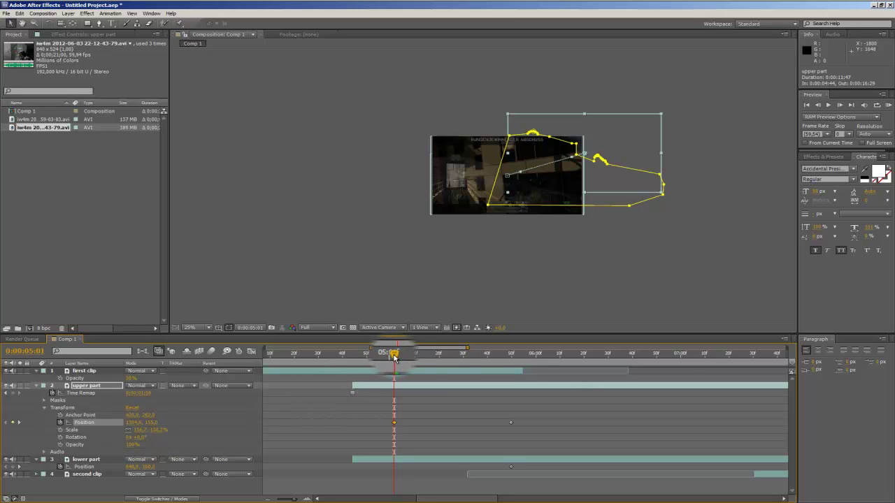
drag(393, 354, 518, 359)
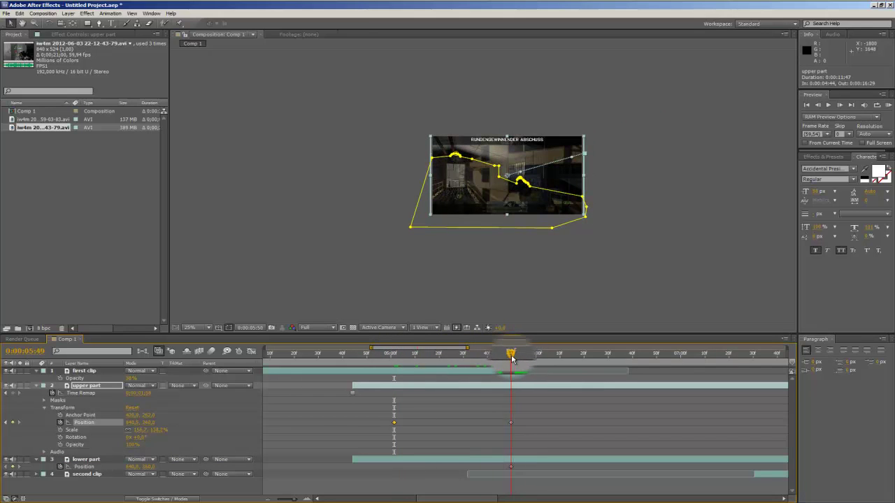
click(60, 437)
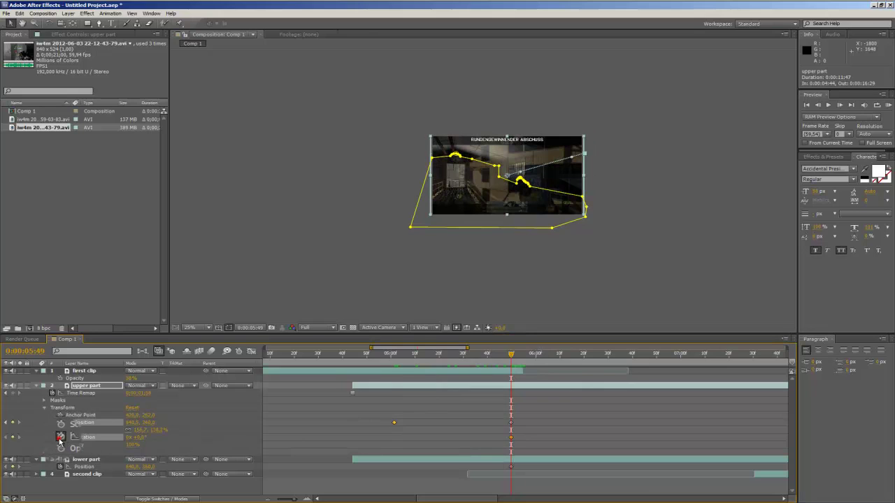
drag(511, 354, 393, 356)
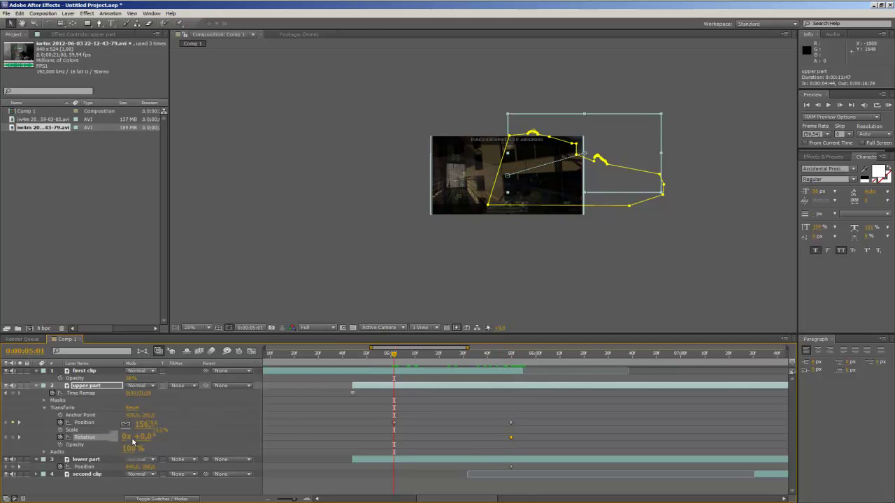
drag(139, 438, 183, 439)
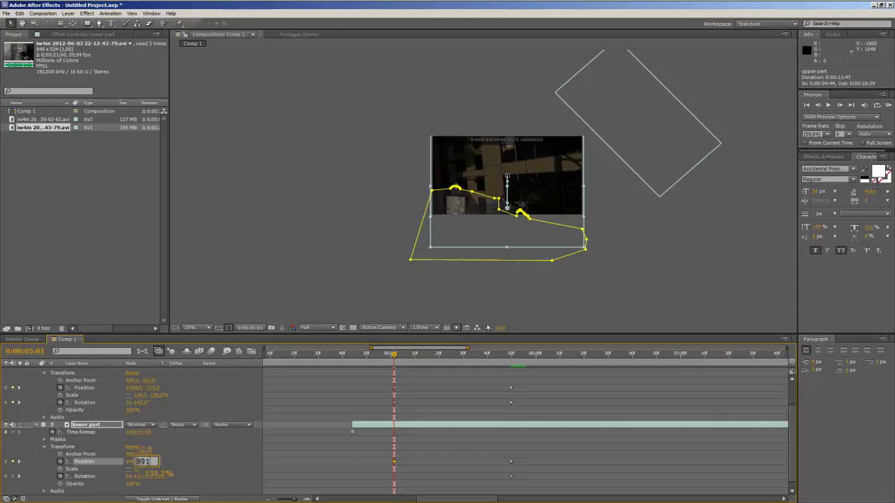
At 0:00:05:01, set the lower part layer's Position to -1124, 891 and its Rotation to -47°
click(142, 462)
text(391)
key(Return)
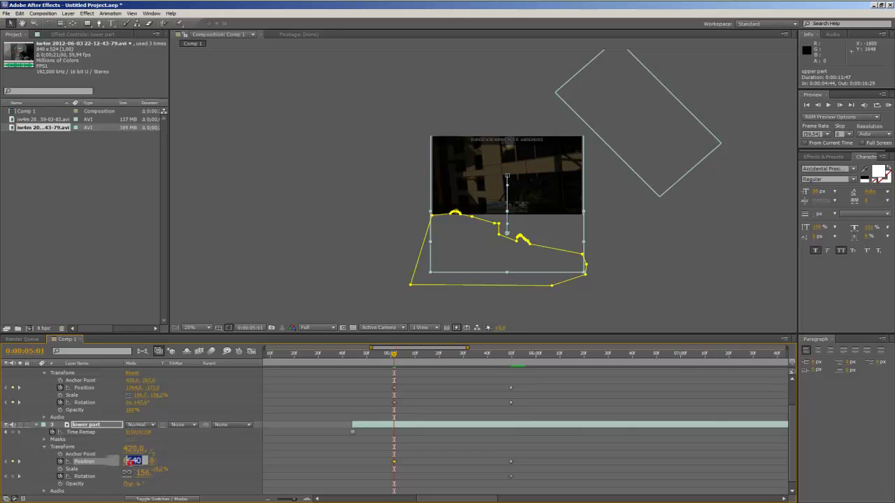
text(-17)
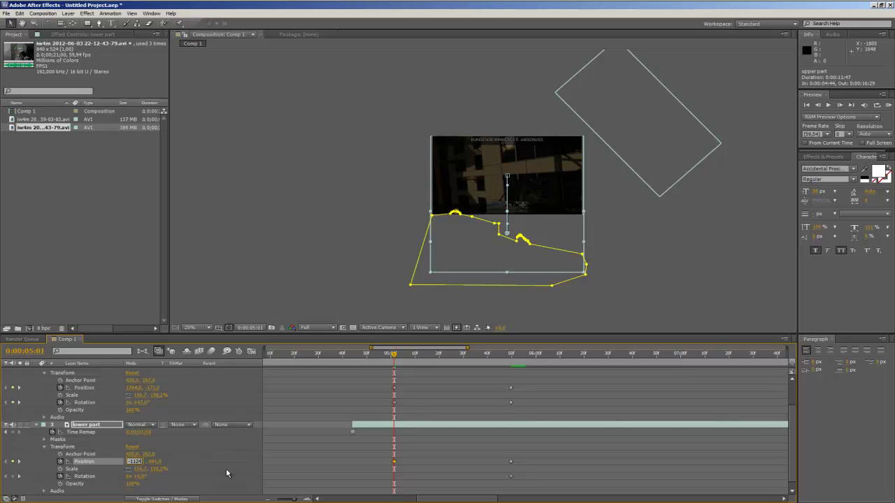
key(Return)
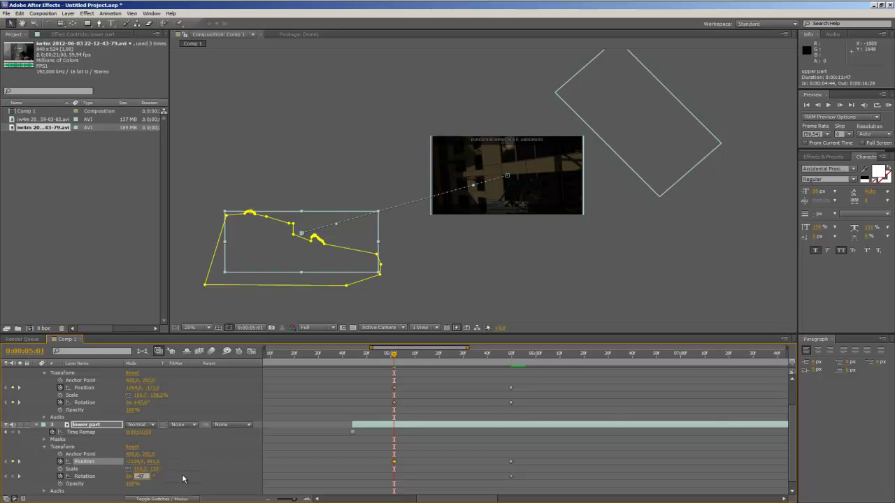
key(Return)
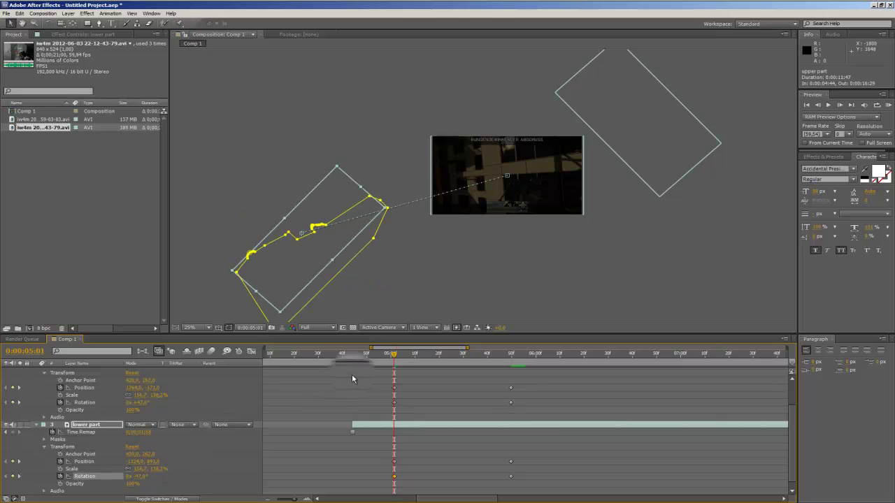
Set the work area to start at 0:00:04:37 and restore the first clip layer's opacity to 100%
mouse_move(396, 353)
mouse_down()
mouse_move(512, 356)
mouse_move(389, 355)
mouse_up()
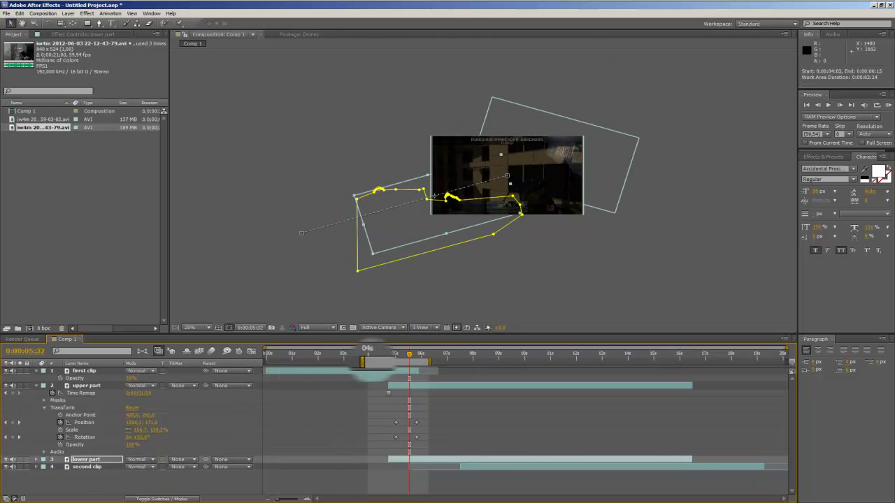
drag(367, 359, 386, 361)
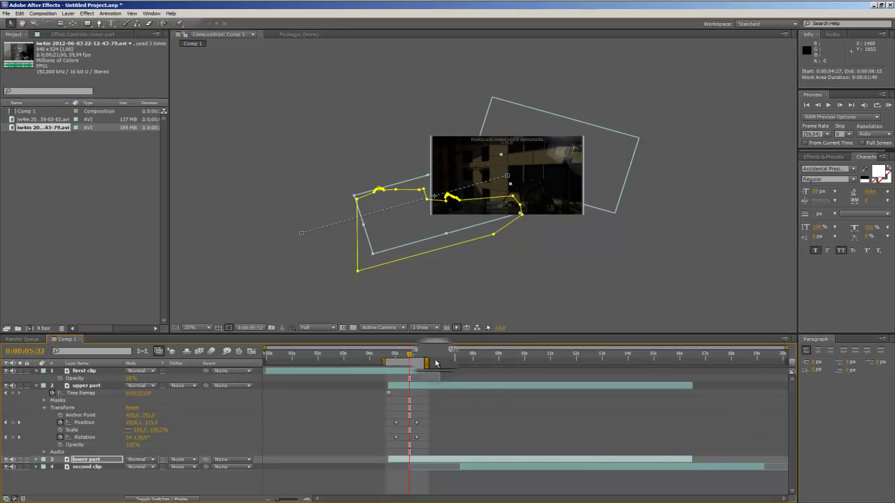
key(period)
key(period)
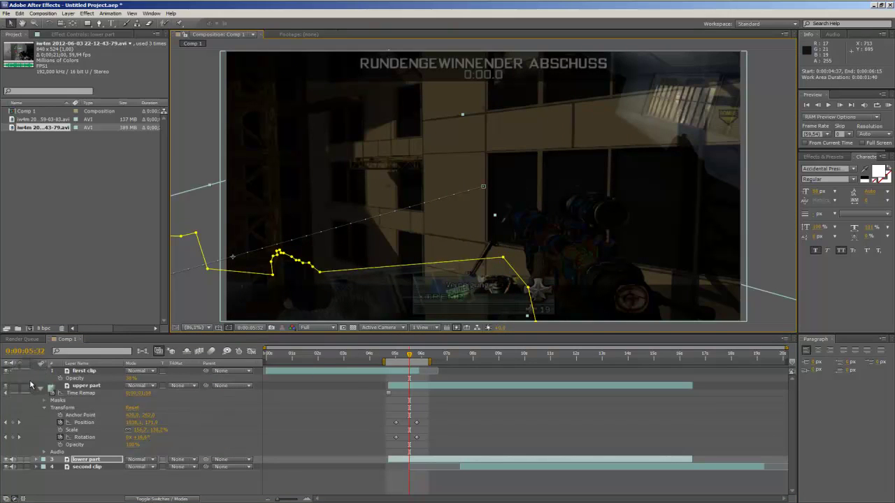
drag(129, 378, 175, 381)
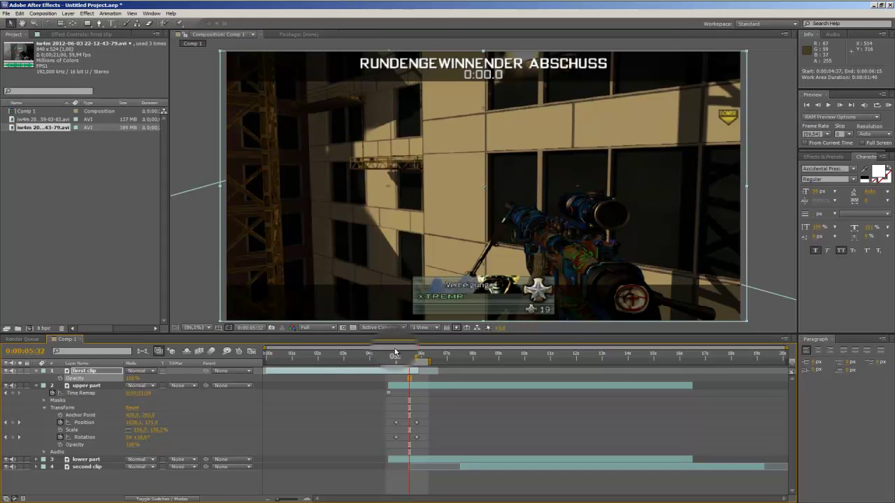
Widen the work area to span about 0:00:03:10 to 0:00:07:21 and play a RAM preview of the transition
drag(384, 361, 359, 361)
drag(429, 362, 458, 361)
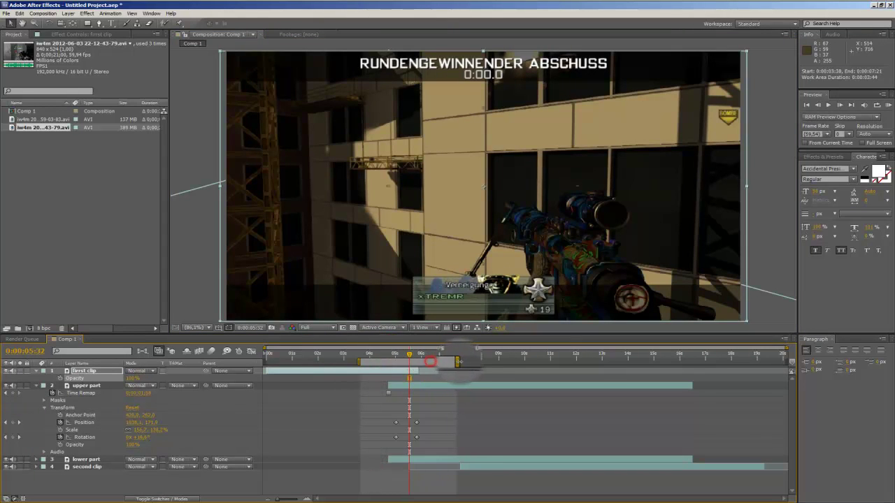
drag(358, 361, 354, 362)
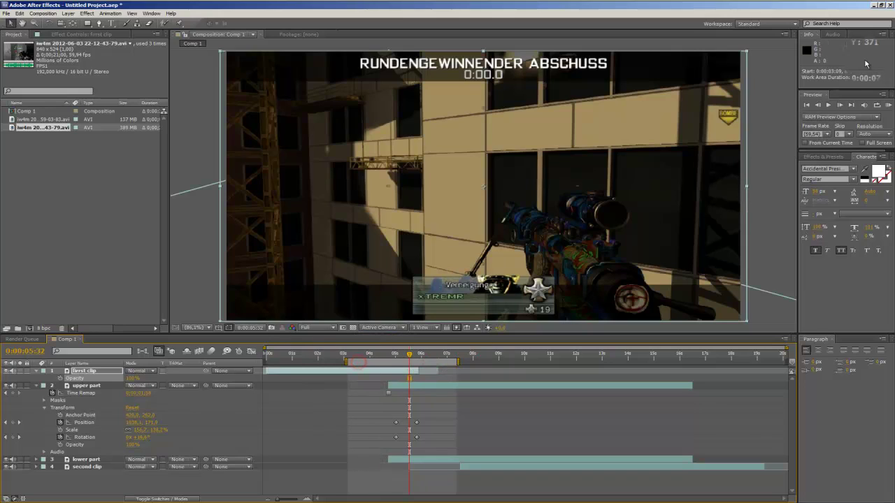
click(887, 105)
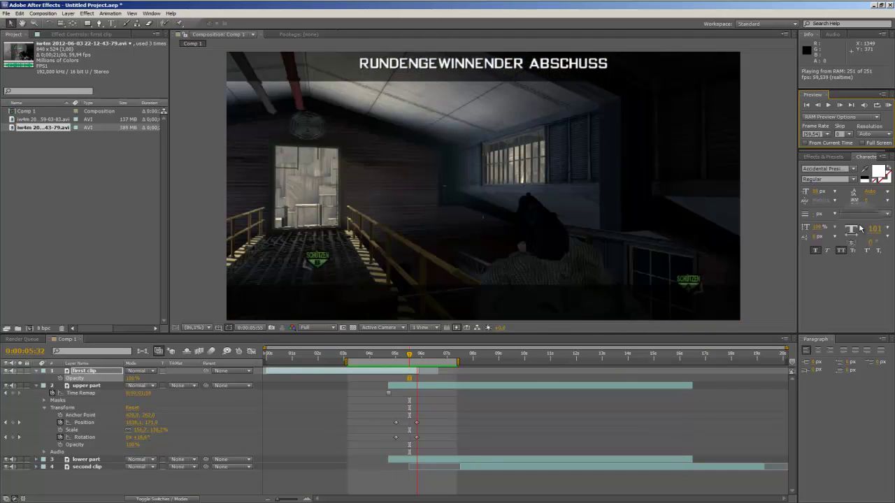
click(888, 105)
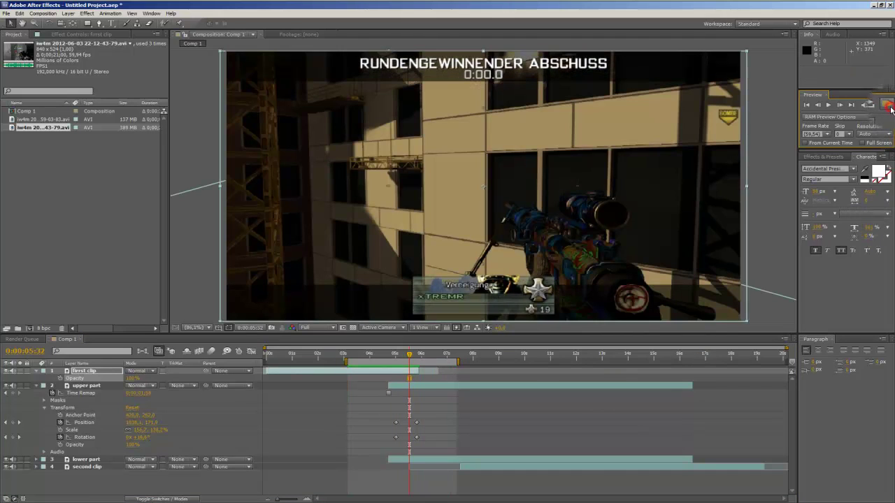
Reorder the layers so the upper part, lower part and second clip sit above the first clip
mouse_move(408, 354)
mouse_down()
mouse_move(396, 355)
mouse_move(429, 358)
mouse_move(409, 357)
mouse_up()
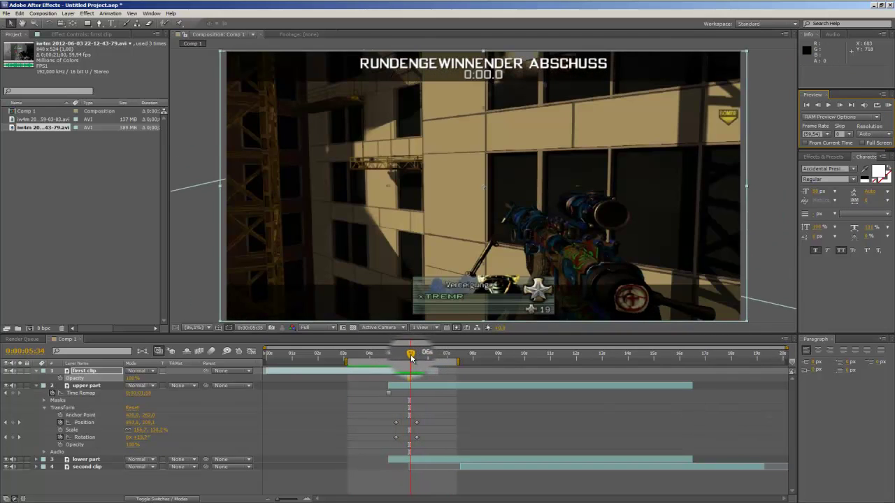
click(83, 459)
shift+click(80, 467)
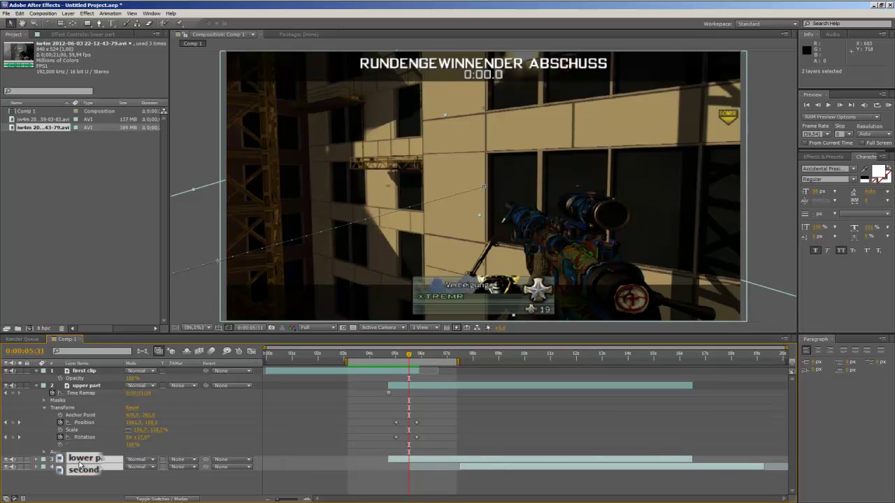
drag(79, 464, 84, 373)
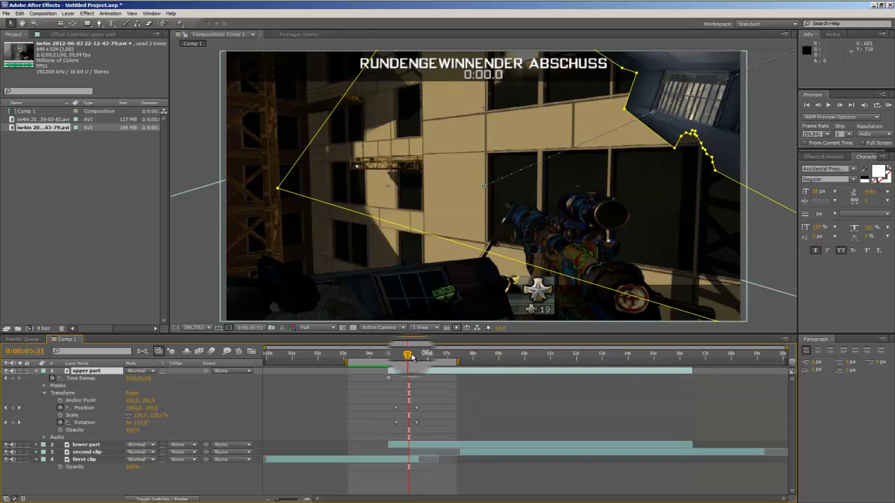
Extend the work area's end to 0:00:08:32 and play a RAM preview of the reordered composition
drag(409, 355, 350, 355)
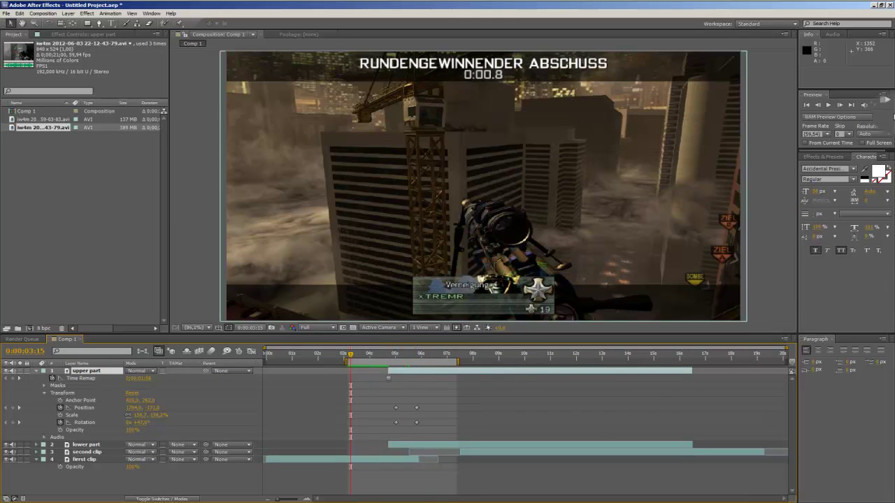
drag(457, 361, 488, 361)
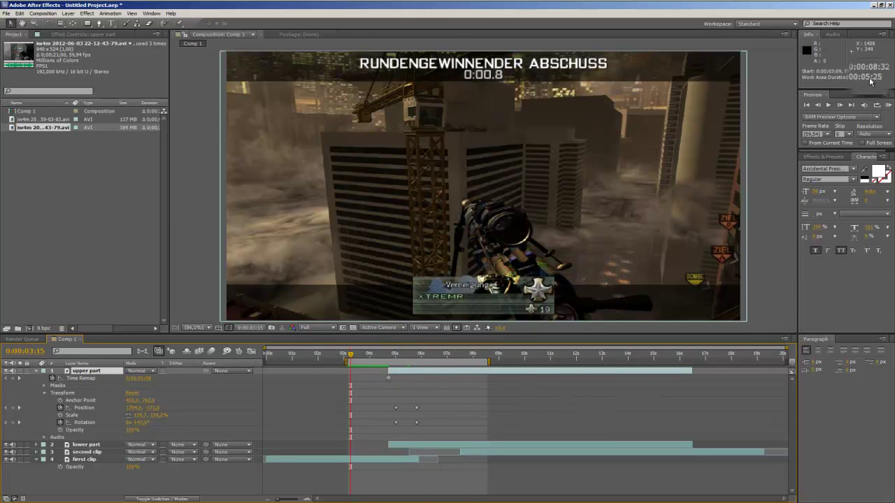
click(888, 104)
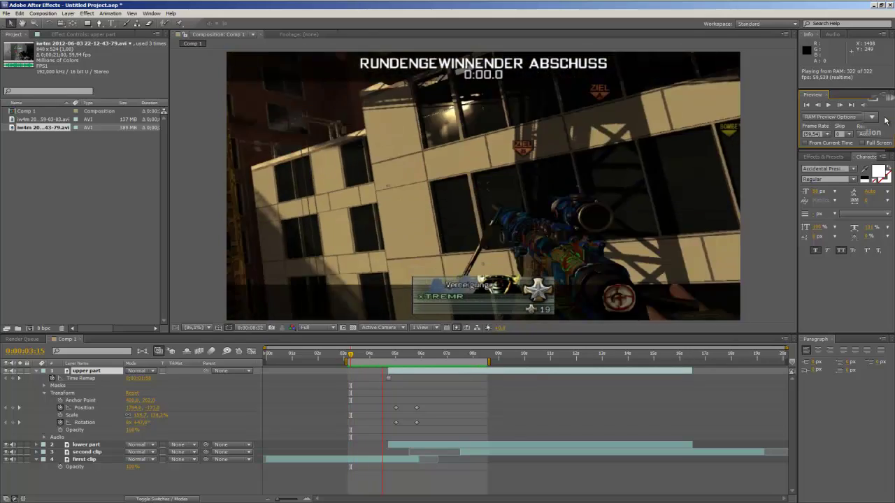
click(885, 120)
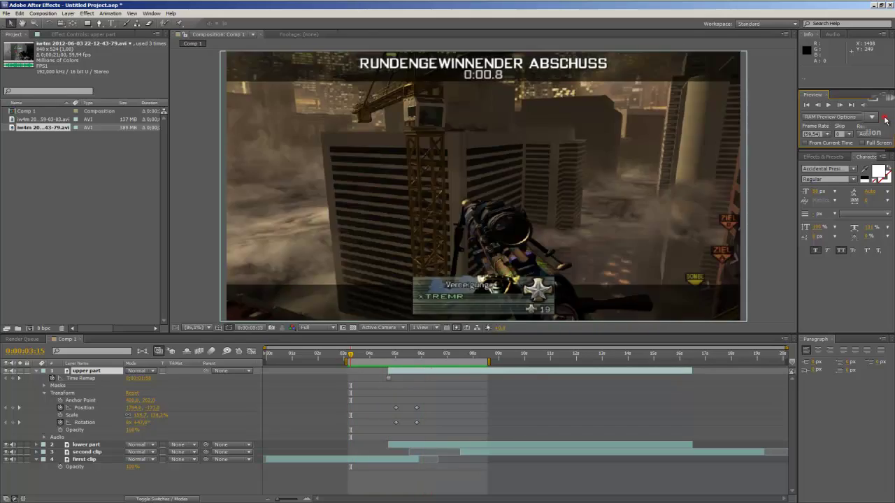
key(ctrl+z)
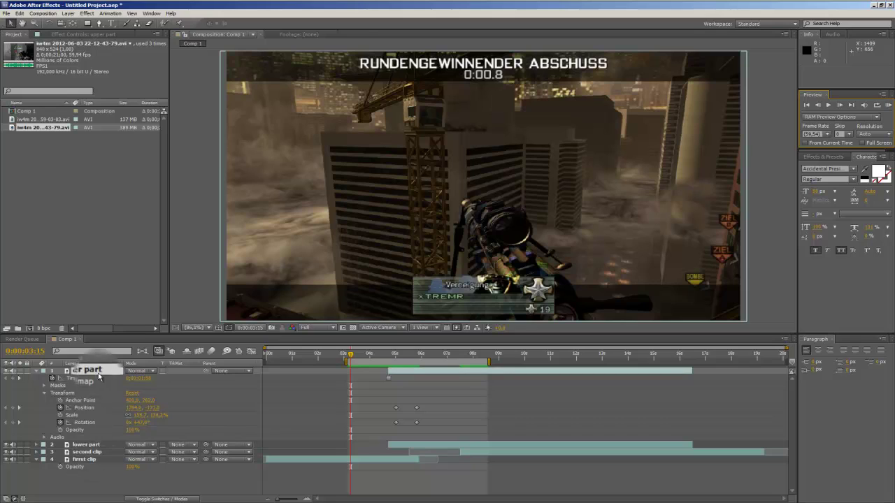
With the current time at 0:00:06:39, move the second clip layer to the top of the layer stack
click(94, 452)
drag(94, 456, 96, 453)
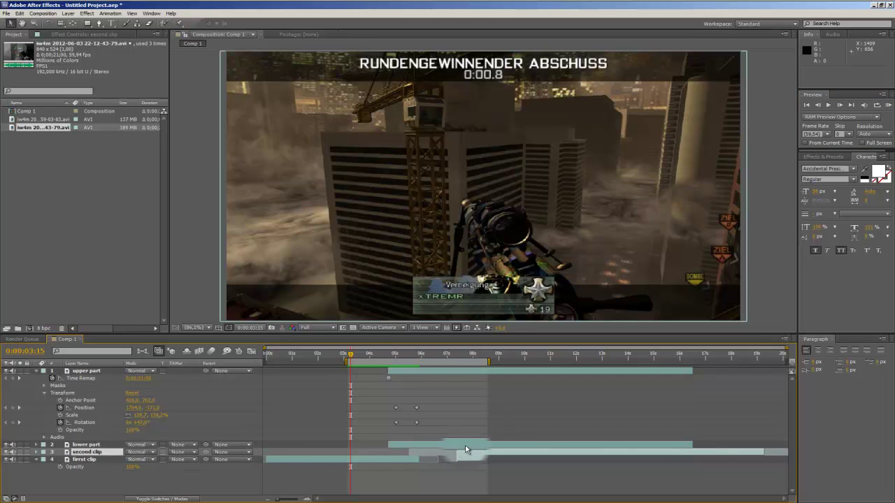
drag(466, 450, 466, 449)
drag(350, 354, 439, 355)
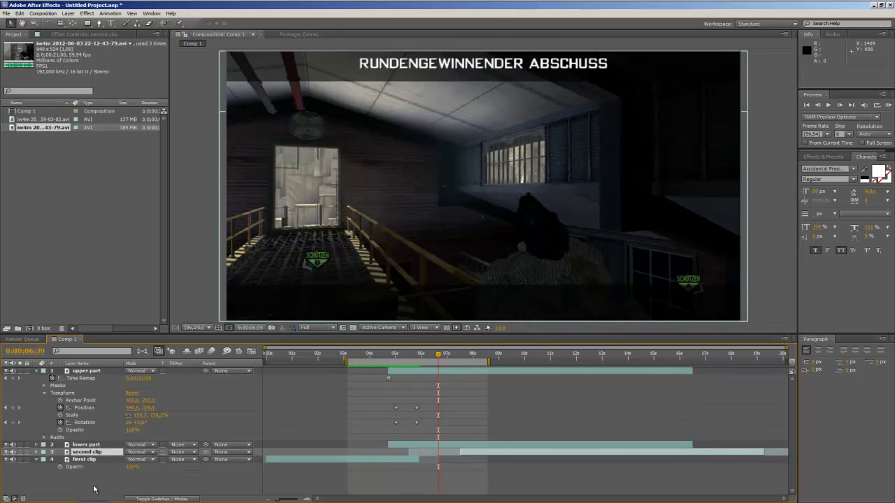
drag(91, 453, 88, 369)
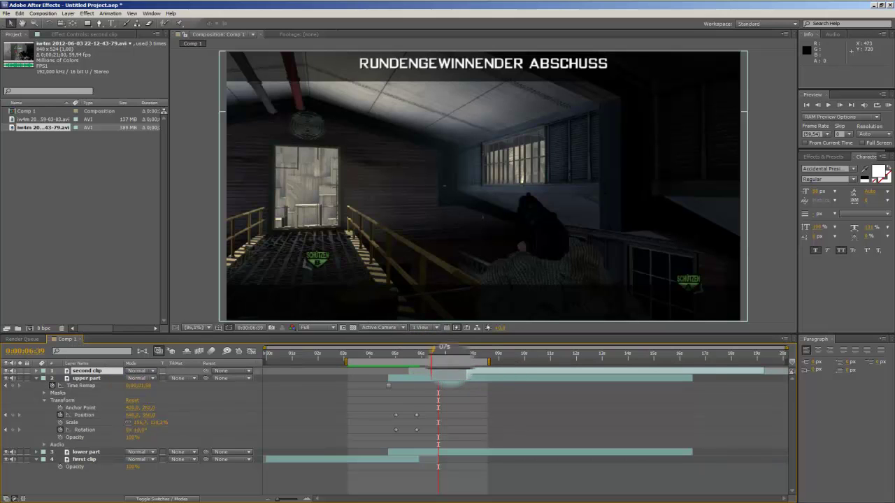
Shift the second clip about one second earlier in the timeline and play a RAM preview of the transition
mouse_move(438, 357)
mouse_down()
mouse_move(411, 355)
mouse_move(424, 358)
mouse_up()
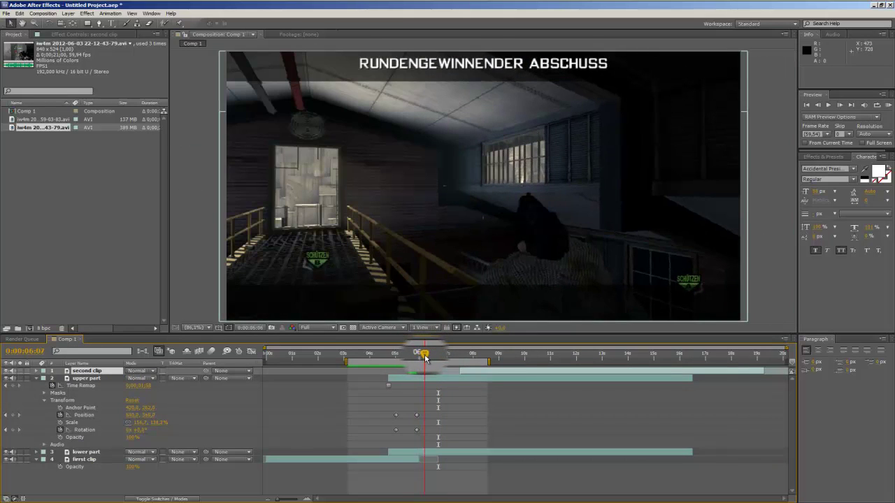
drag(477, 375, 454, 375)
click(888, 104)
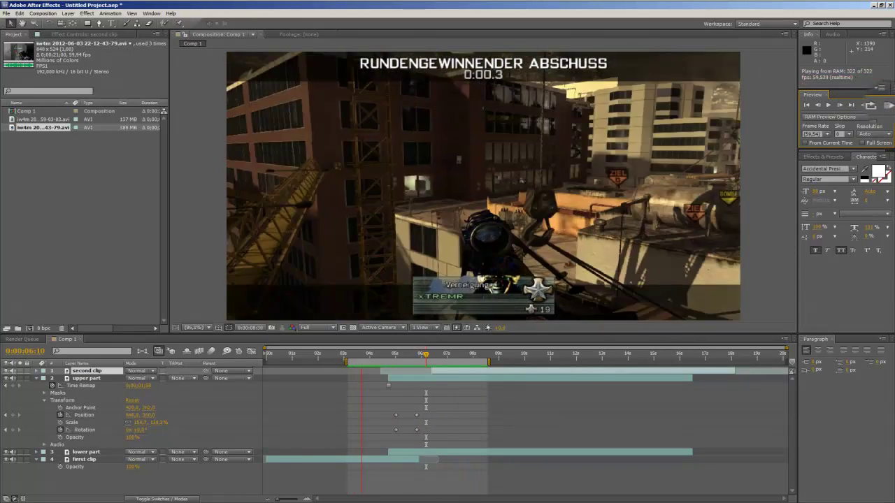
key(space)
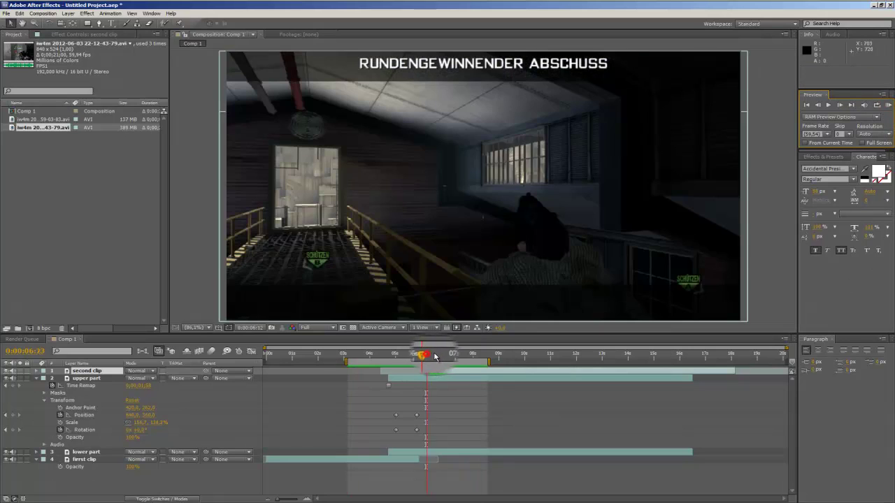
drag(425, 353, 427, 356)
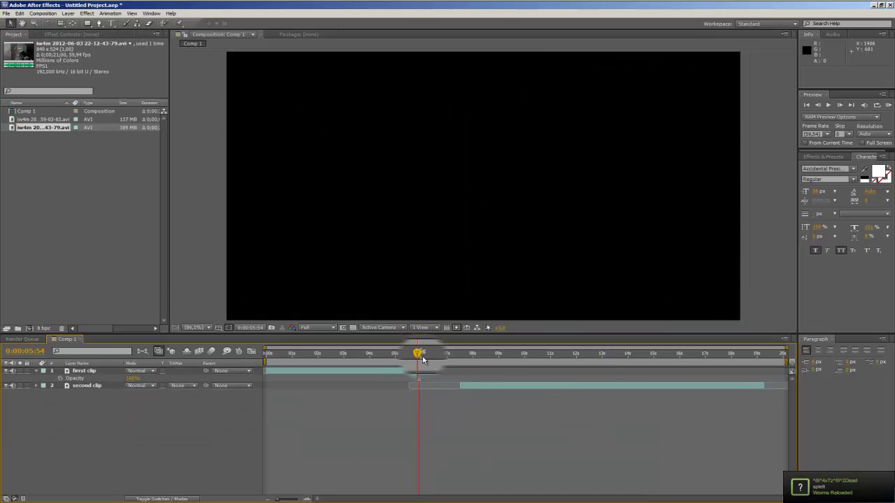
mouse_move(420, 354)
mouse_down()
mouse_move(368, 357)
mouse_move(409, 356)
mouse_up()
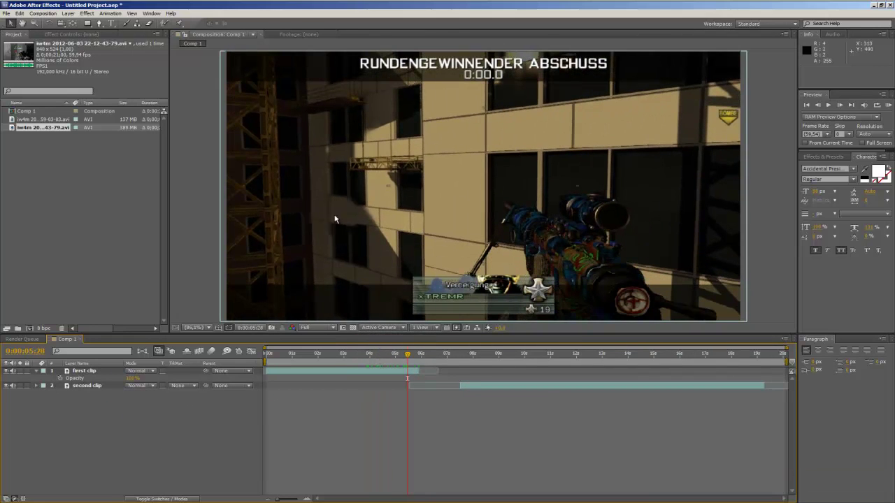
click(70, 14)
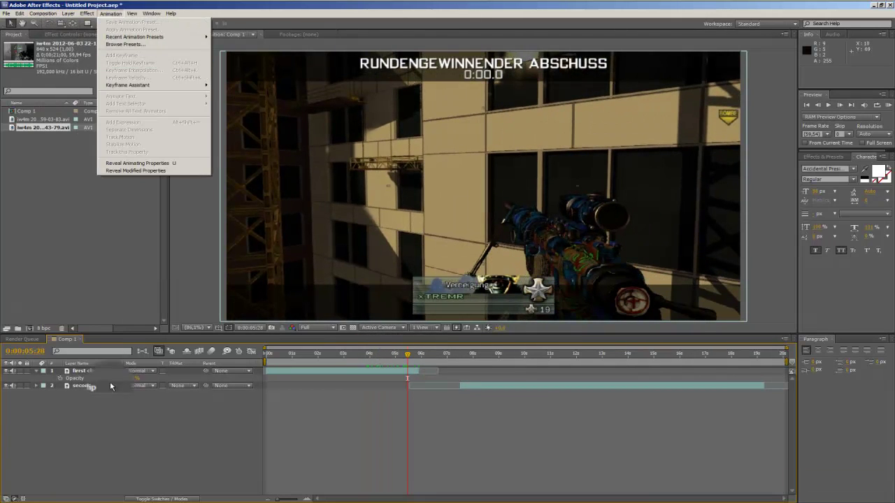
click(110, 413)
click(84, 370)
key(Return)
click(88, 13)
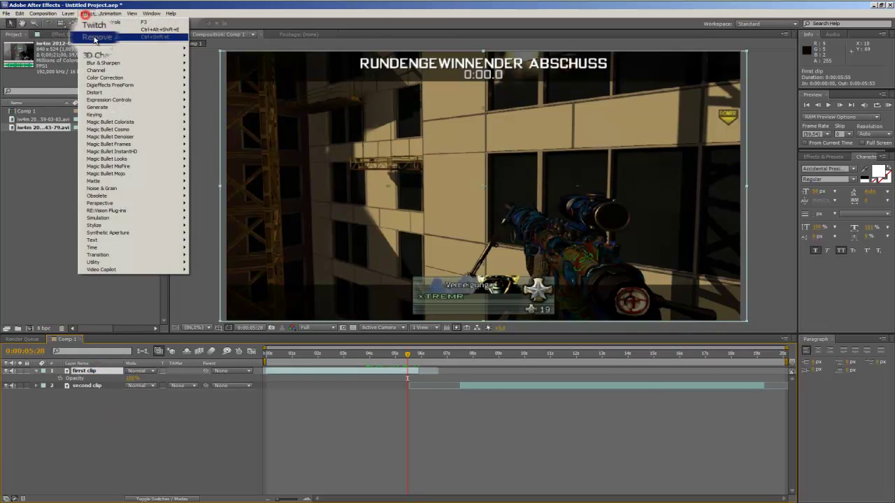
mouse_move(121, 72)
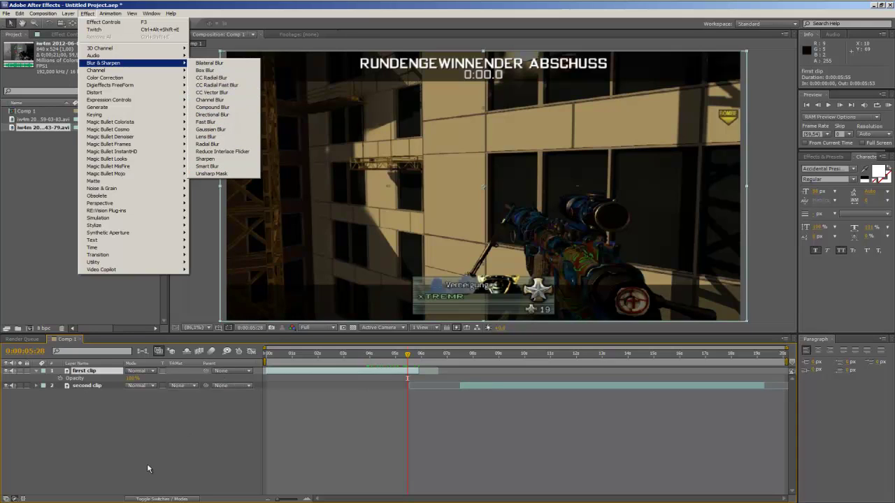
Create an adjustment layer above both clips and apply the CC Vector Blur effect to it
right_click(149, 395)
mouse_move(246, 397)
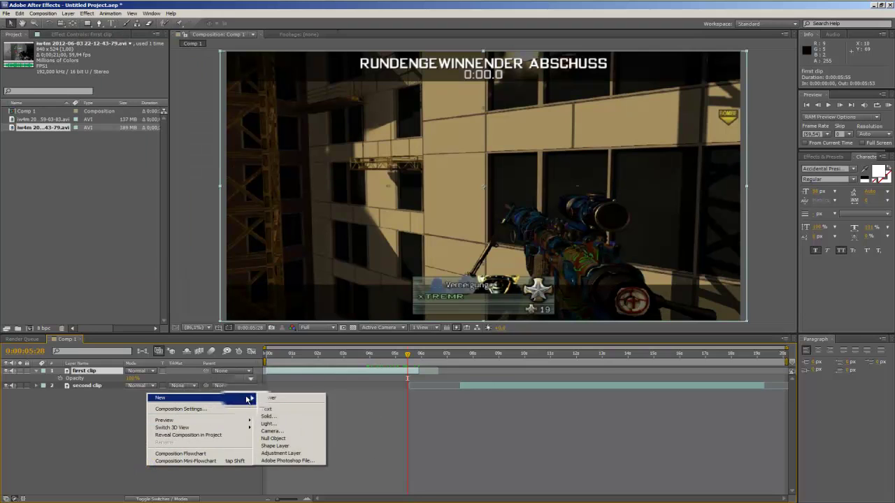
click(286, 459)
click(68, 13)
mouse_move(88, 75)
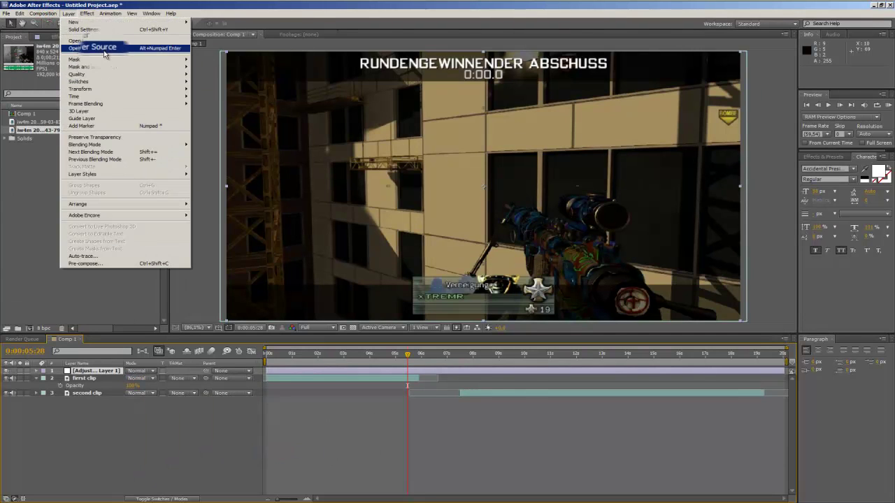
mouse_move(91, 15)
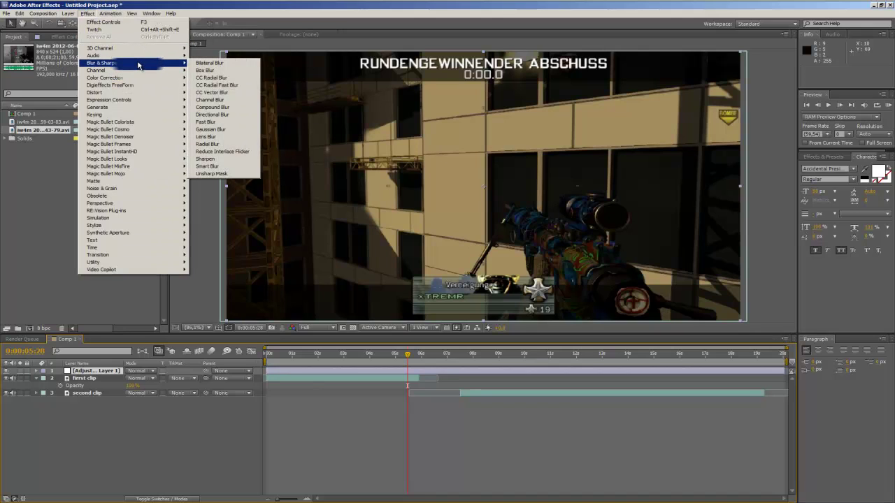
click(212, 92)
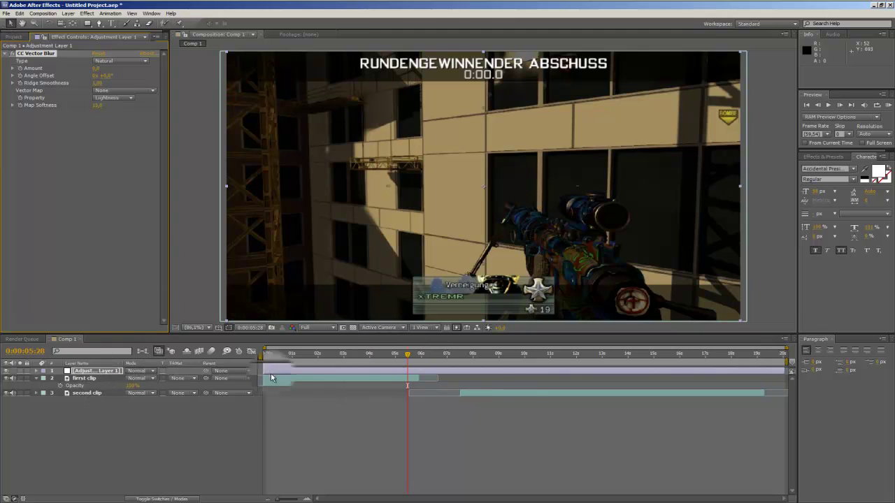
Move the second clip earlier to start at 0:00:05:08, overlapping the first clip, and set the current time to its start
drag(511, 399, 440, 393)
click(409, 355)
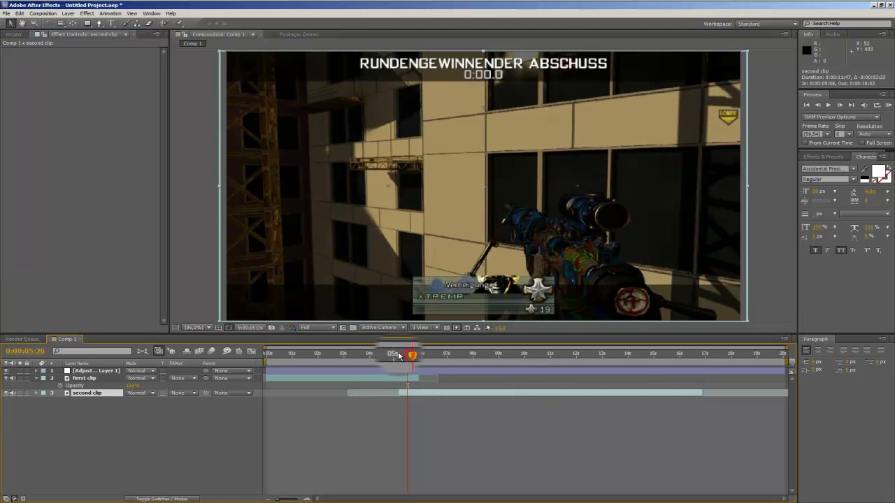
mouse_move(398, 356)
mouse_down()
mouse_move(408, 355)
mouse_move(400, 356)
mouse_up()
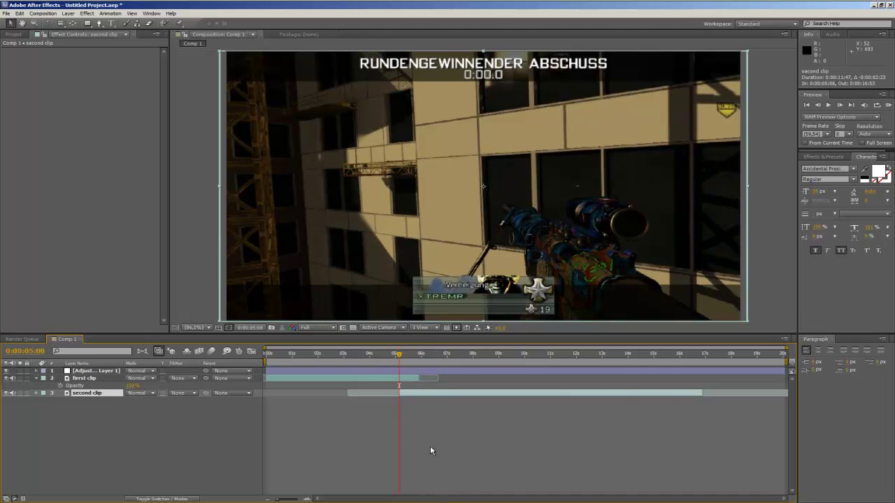
Add opacity keyframes at 0:00:05:08 to both clips, with the first clip at 100% and the second at 0%
click(35, 378)
drag(84, 379, 154, 395)
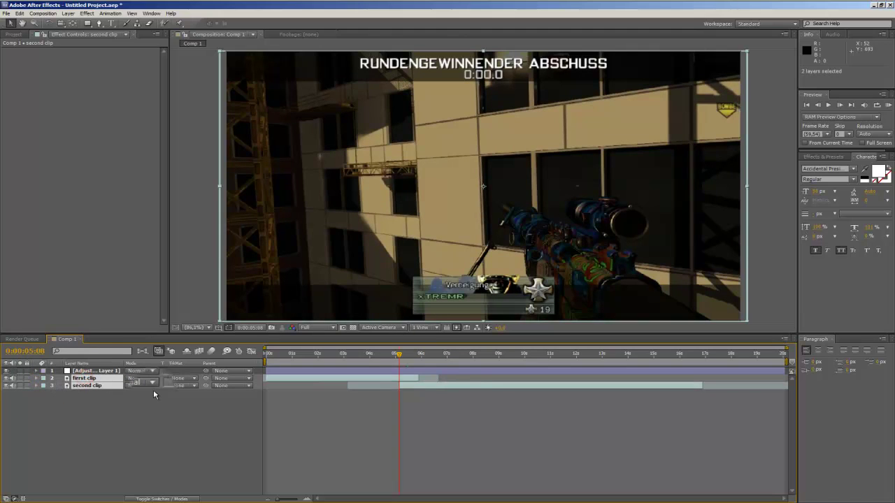
key(t)
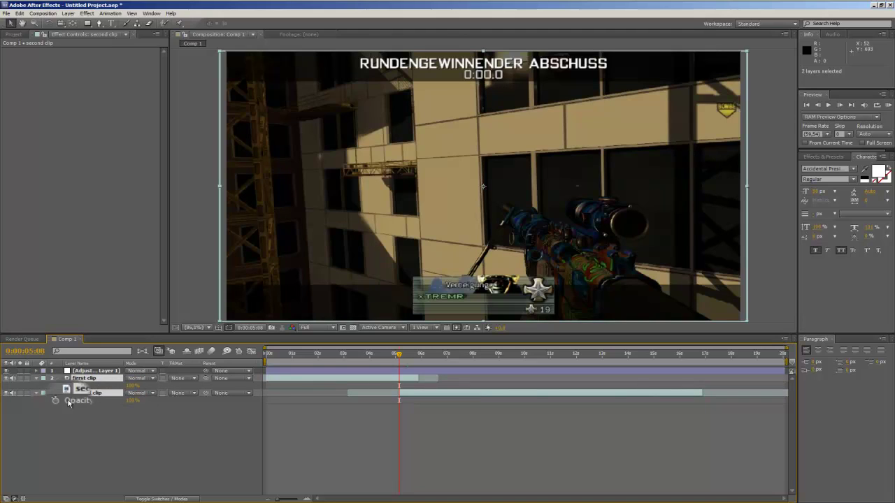
click(102, 393)
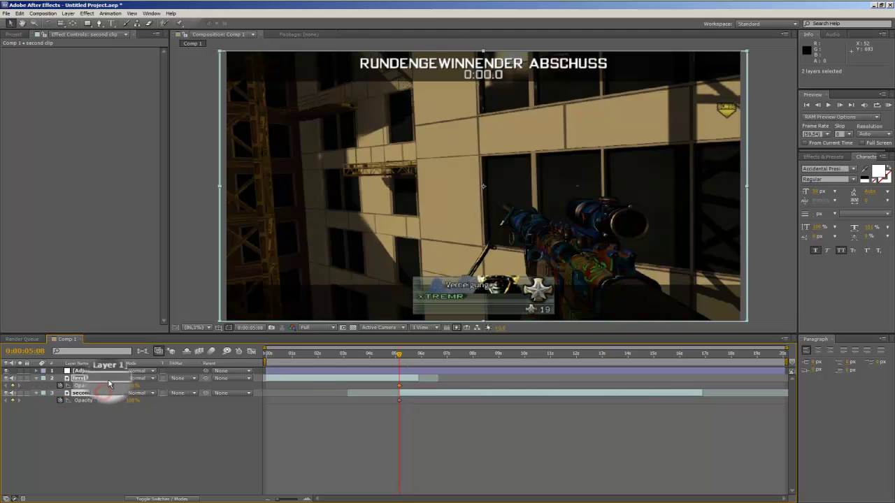
drag(108, 381, 107, 394)
click(110, 431)
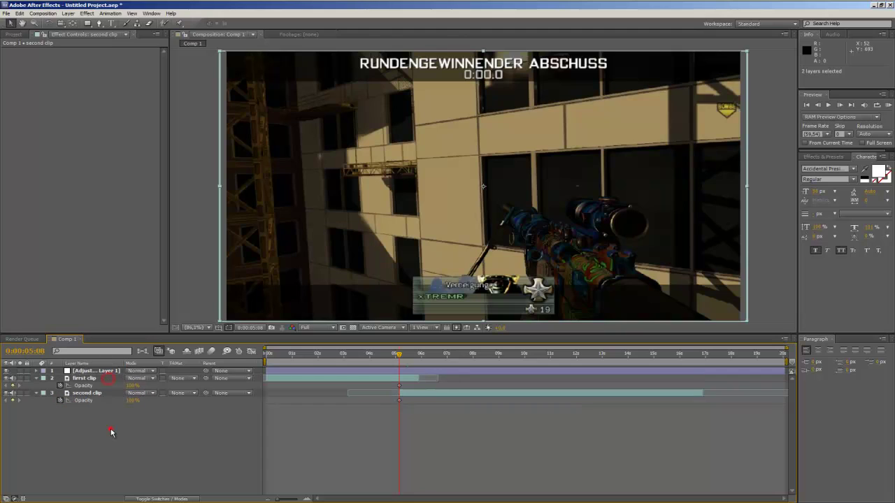
click(99, 379)
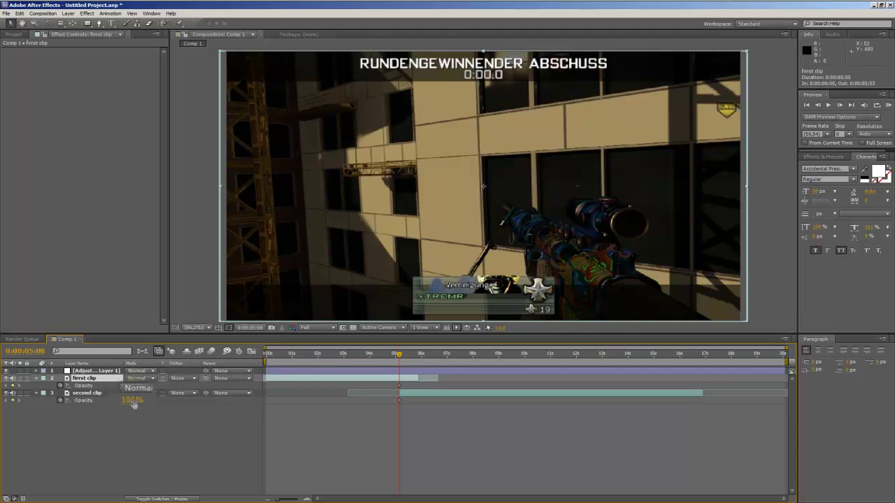
click(87, 392)
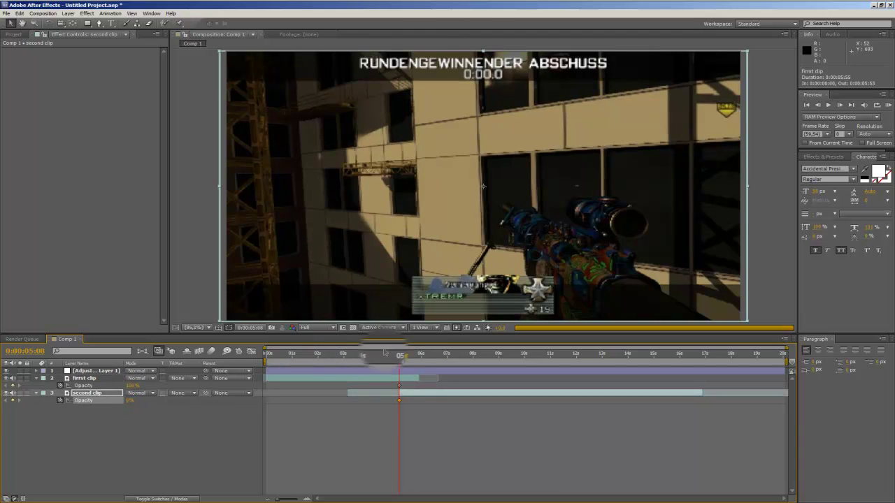
At 0:00:05:54, keyframe the first clip's opacity at 0% and the second clip's opacity at 100%
drag(406, 357, 422, 358)
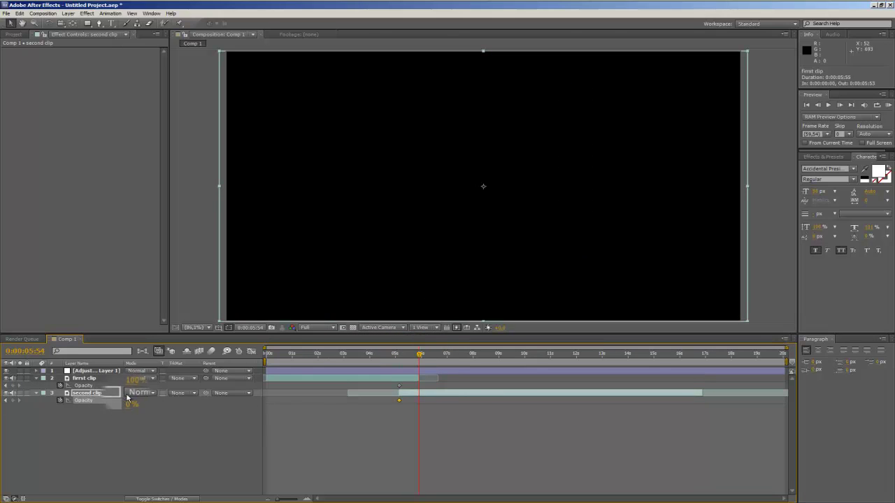
drag(132, 386, 73, 388)
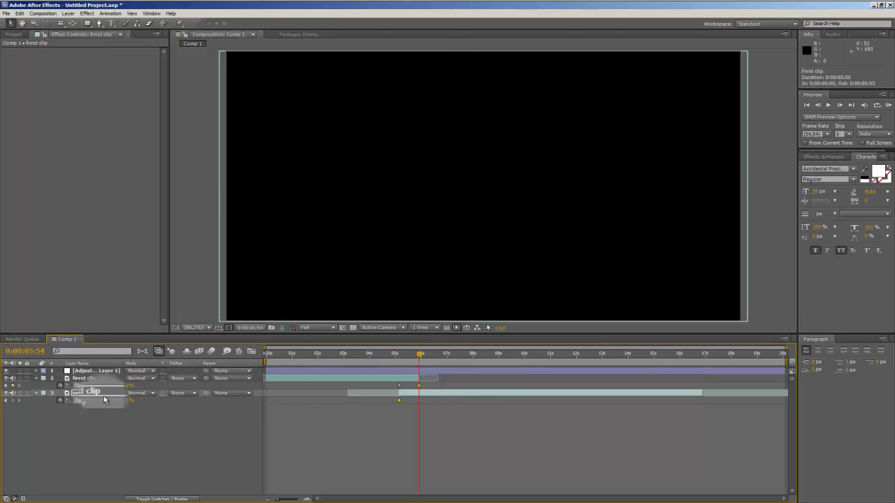
drag(130, 400, 307, 397)
click(419, 400)
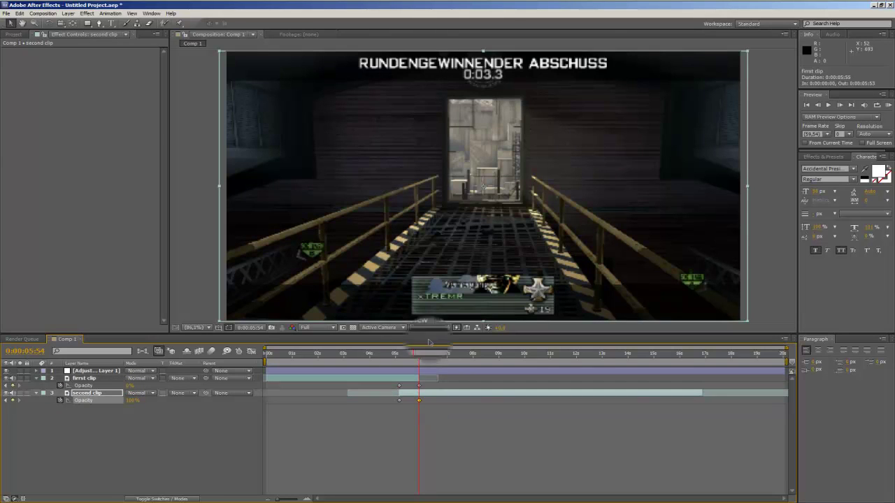
Keyframe the adjustment layer's CC Vector Blur Amount at 0 at 0:00:05:01 and raise it strongly at 0:00:05:32
click(89, 371)
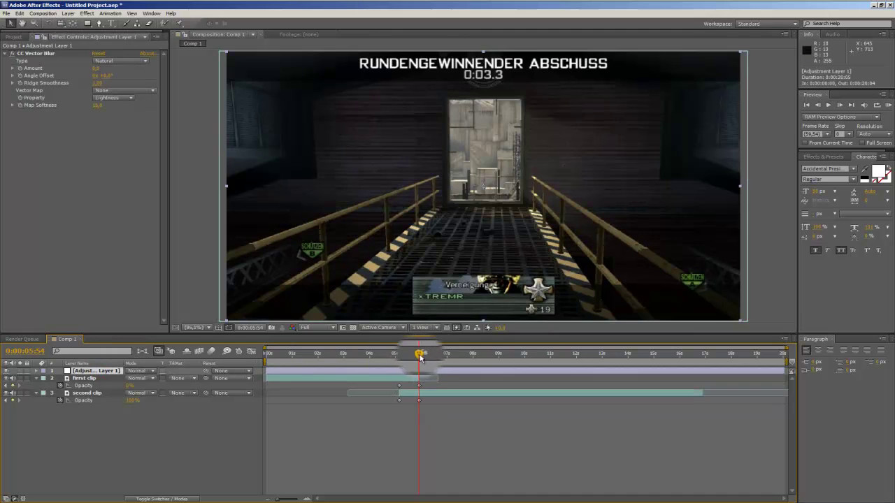
drag(413, 354, 396, 355)
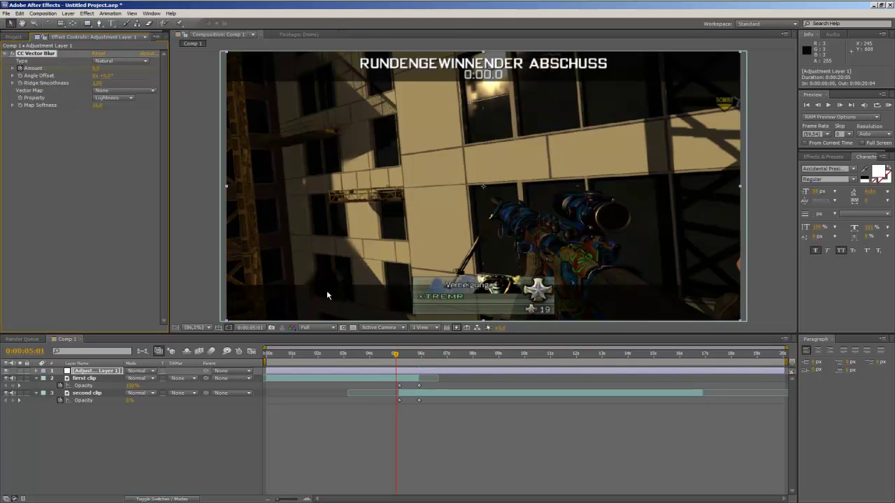
drag(395, 355, 410, 359)
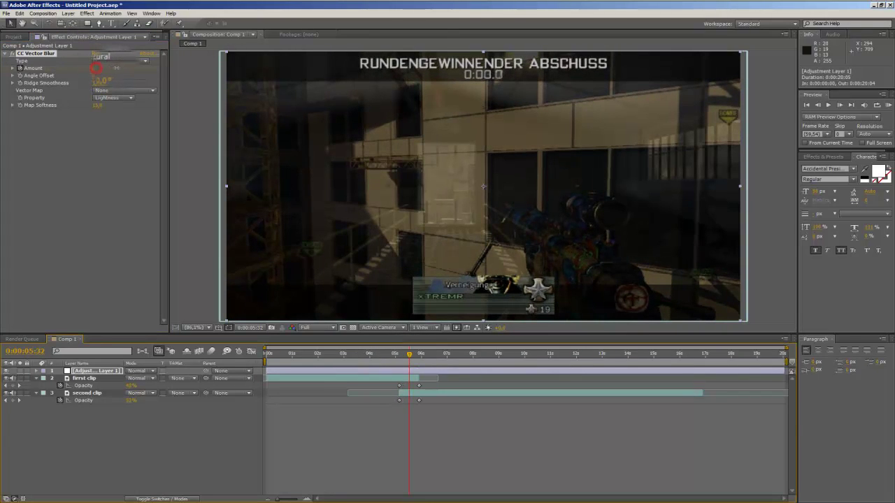
drag(96, 68, 142, 68)
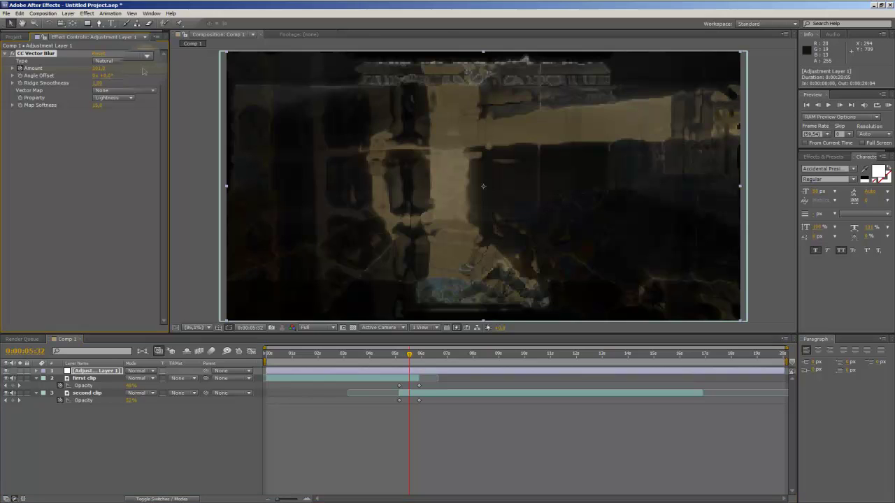
Try the Constant Length type for the vector blur and return the type to Natural
click(133, 61)
click(122, 76)
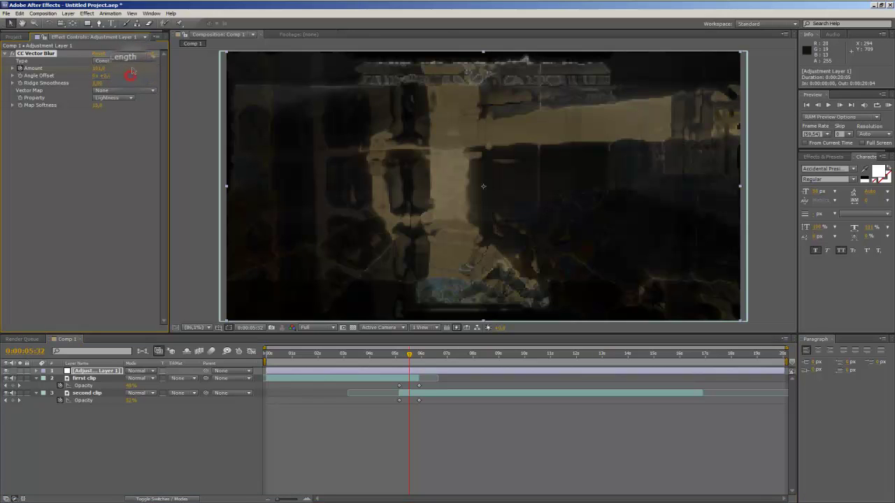
click(133, 61)
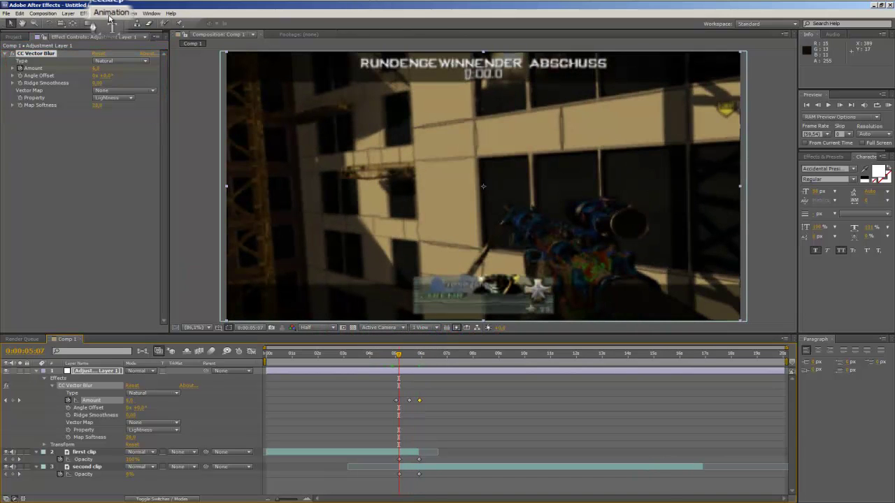
Apply the Video Copilot Twitch effect to the adjustment layer
click(72, 14)
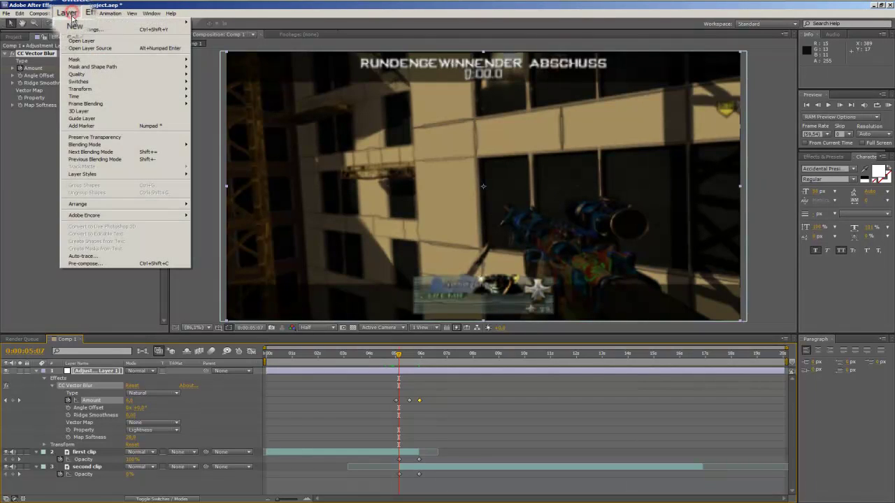
click(89, 15)
mouse_move(123, 249)
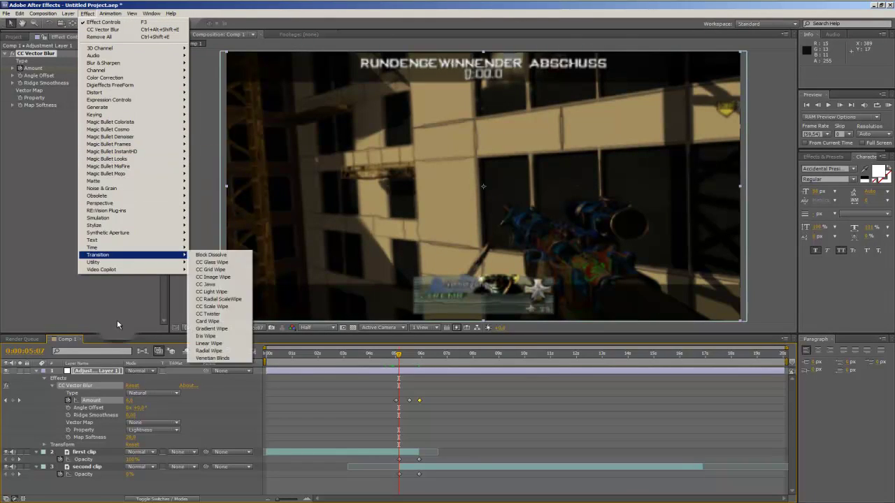
mouse_move(124, 269)
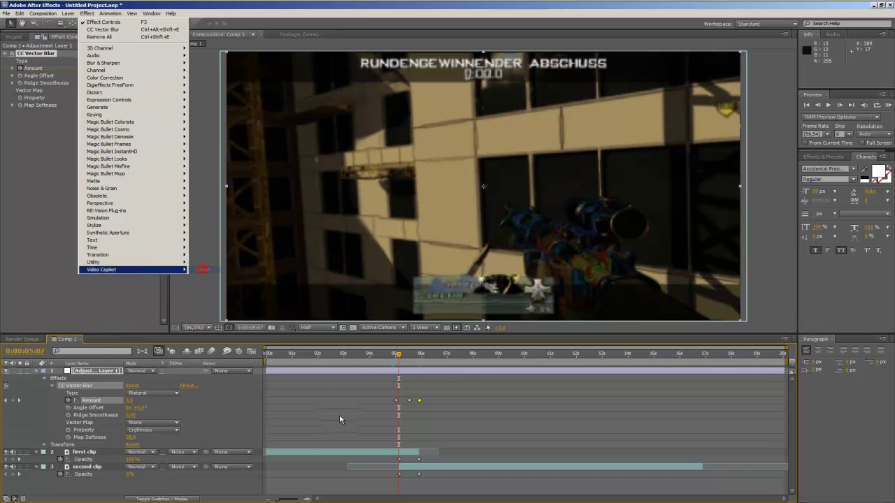
click(201, 269)
Enable the Slide option of the Twitch effect and expand its Slide operator controls
click(44, 379)
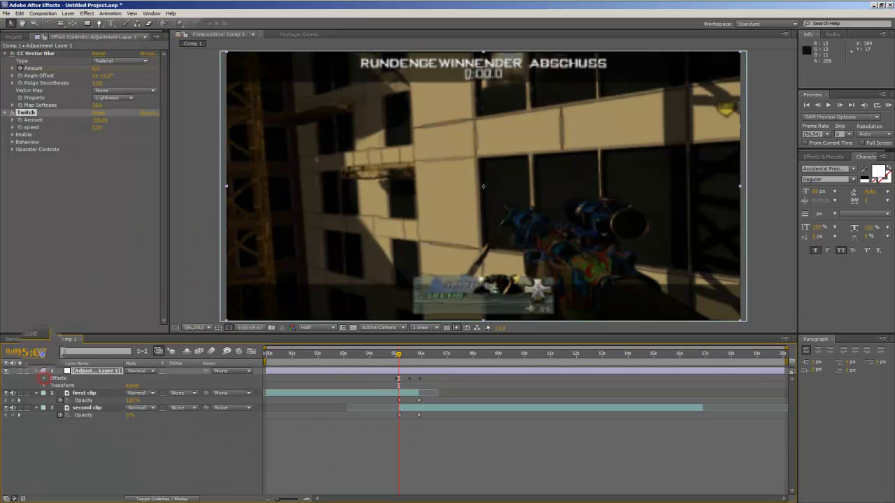
click(12, 134)
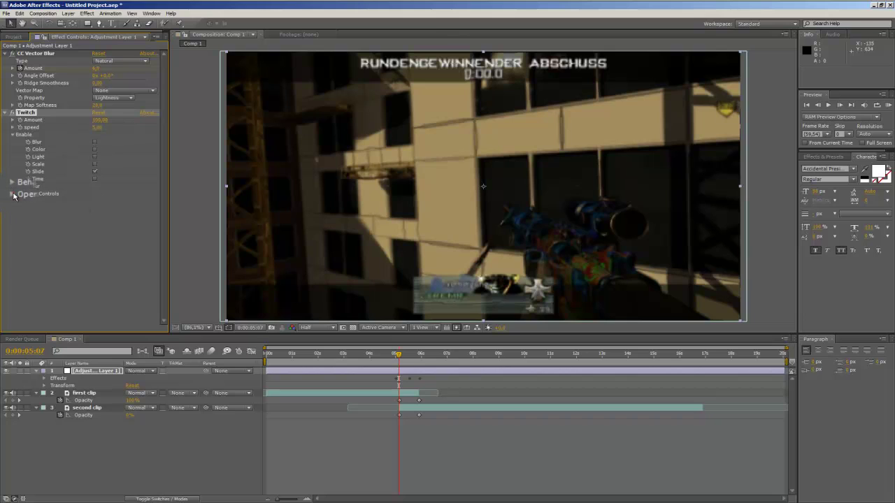
click(20, 232)
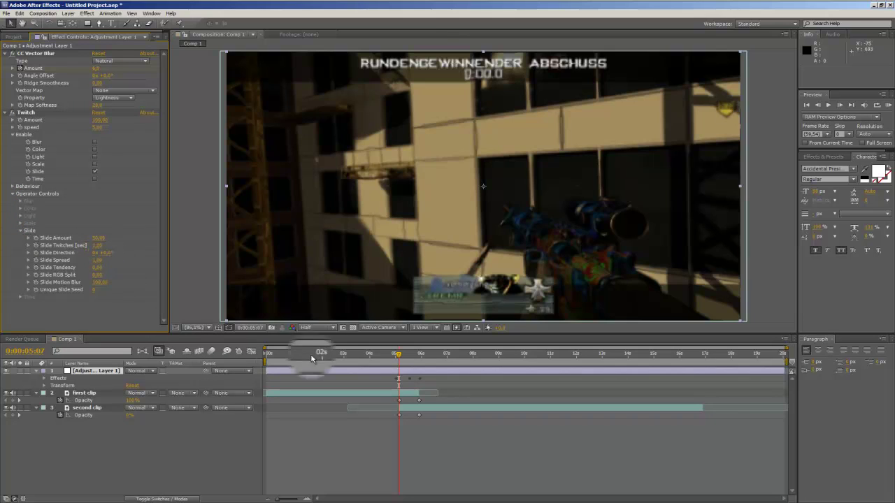
Set the Twitch effect's speed to 0 and start keyframing it at 0:00:05:01, on the first vector blur keyframe
drag(399, 354, 397, 355)
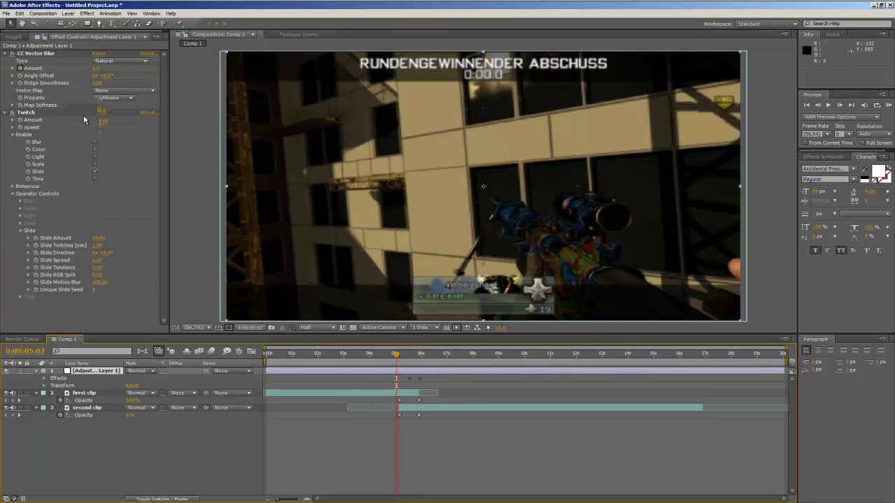
drag(97, 129, 117, 127)
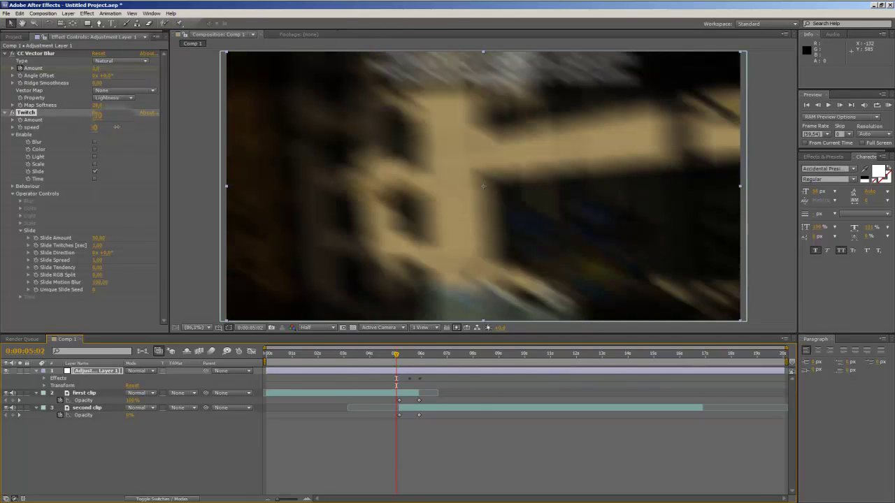
click(98, 128)
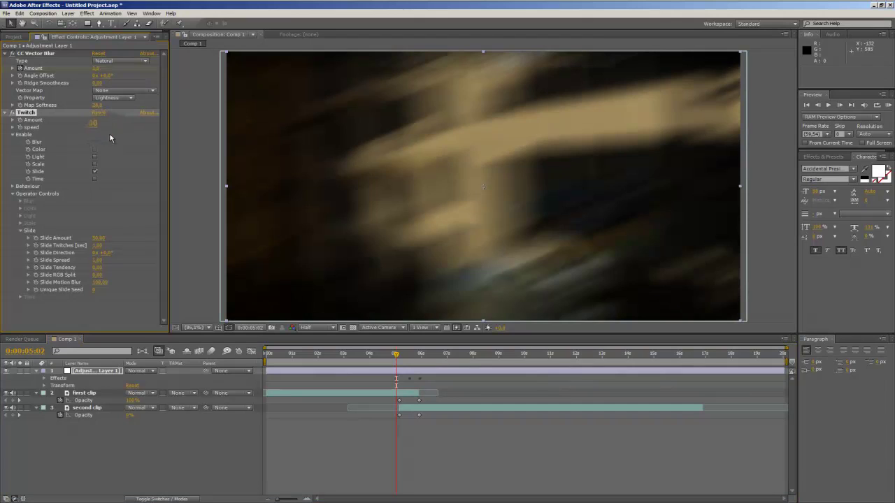
text(0)
key(Return)
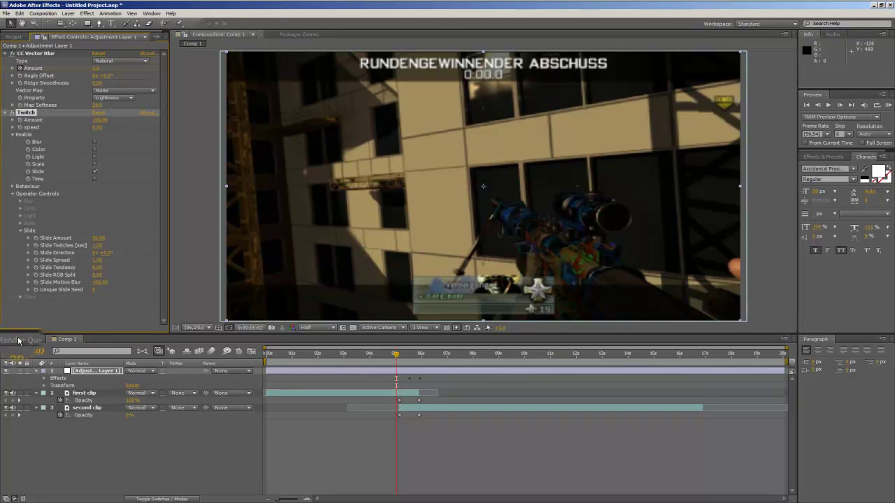
click(45, 379)
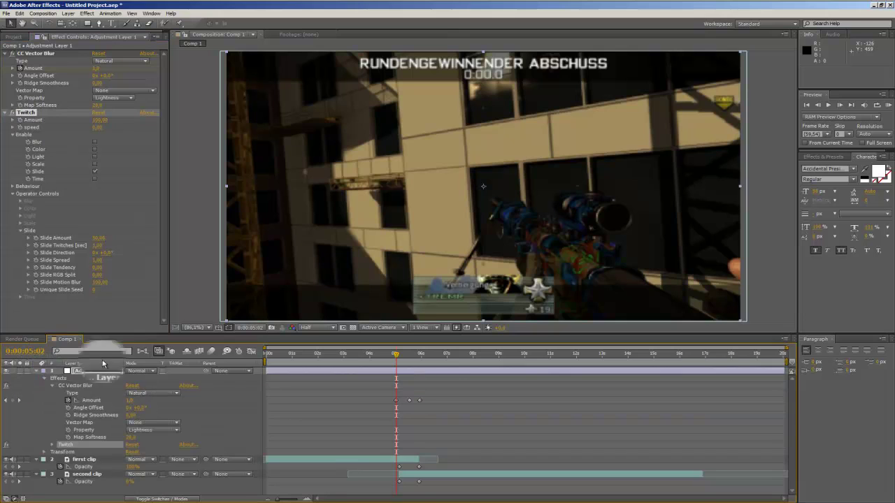
key(Page_Up)
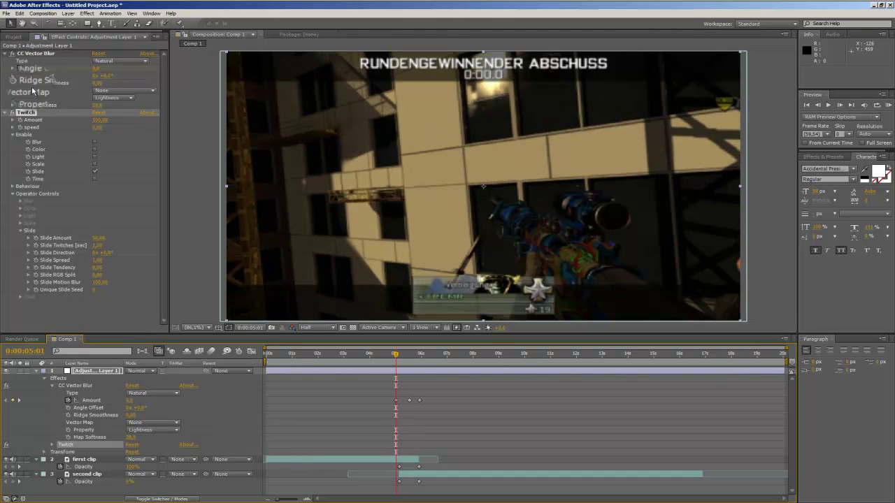
click(20, 128)
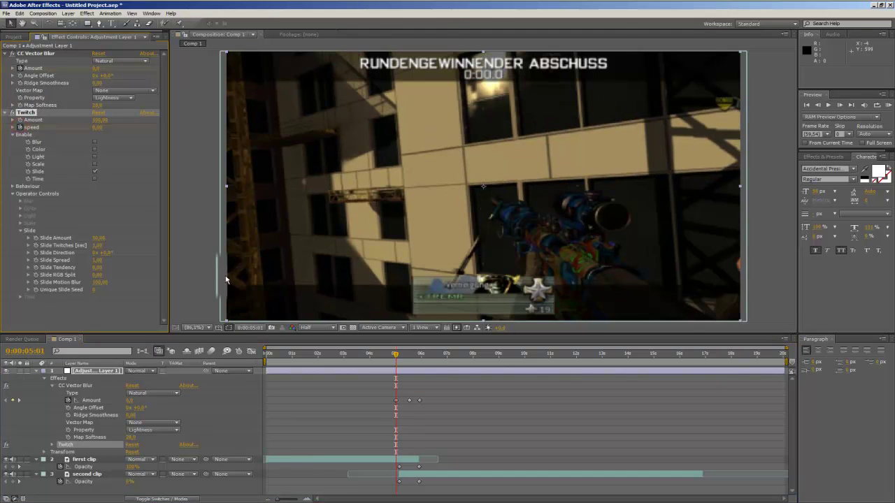
Keyframe a higher Twitch speed at 0:00:05:32 and a speed of 0 at 0:00:05:57
key(Page_Down)
key(Page_Down)
key(Page_Down)
key(Page_Down)
key(Page_Down)
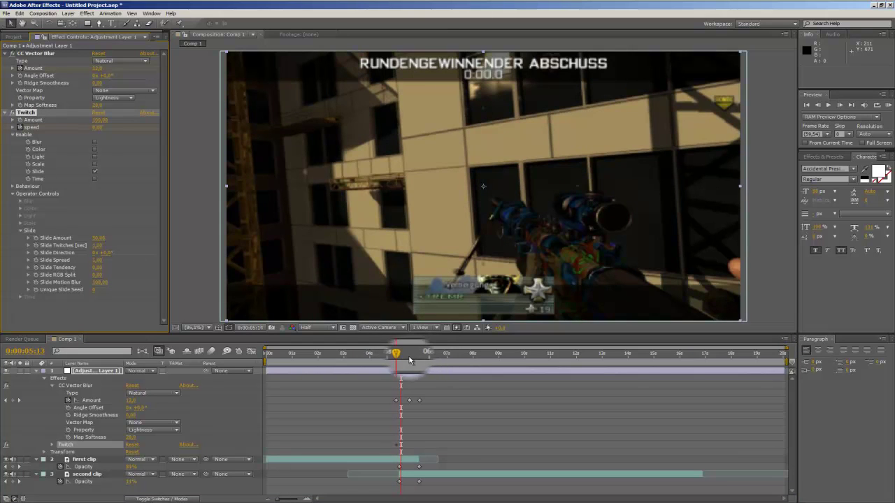
drag(398, 353, 412, 359)
drag(98, 127, 117, 130)
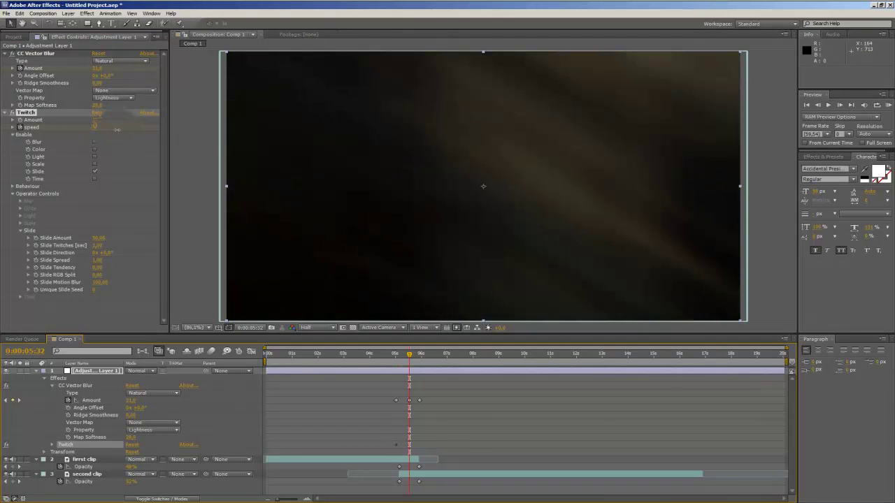
drag(409, 355, 420, 358)
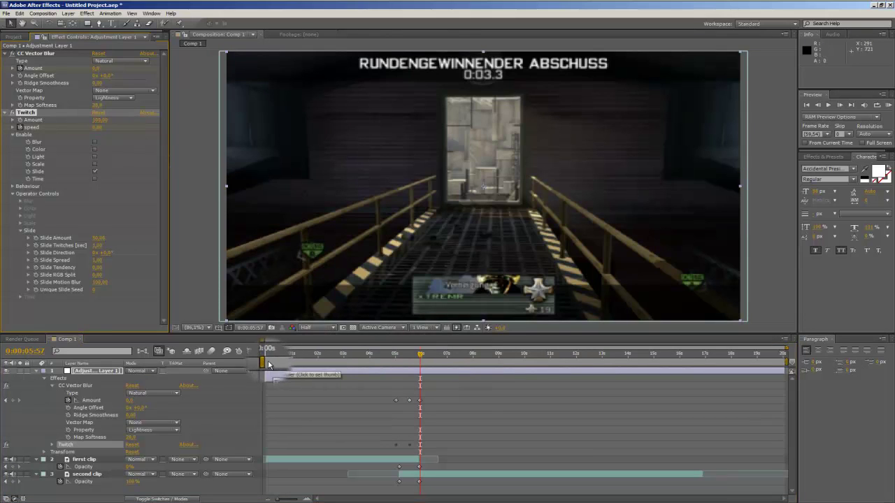
Limit the work area to 0:00:04:37 through 0:00:06:33 around the transition and render a RAM preview
drag(287, 355, 379, 359)
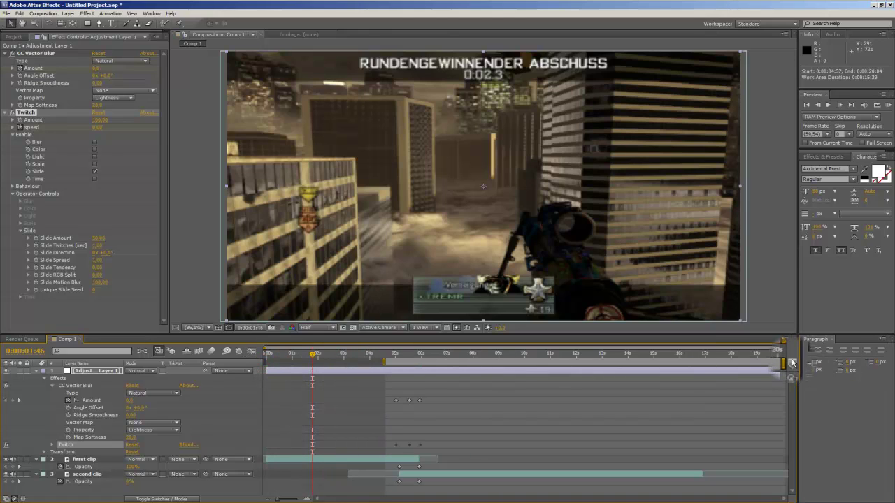
drag(784, 361, 436, 362)
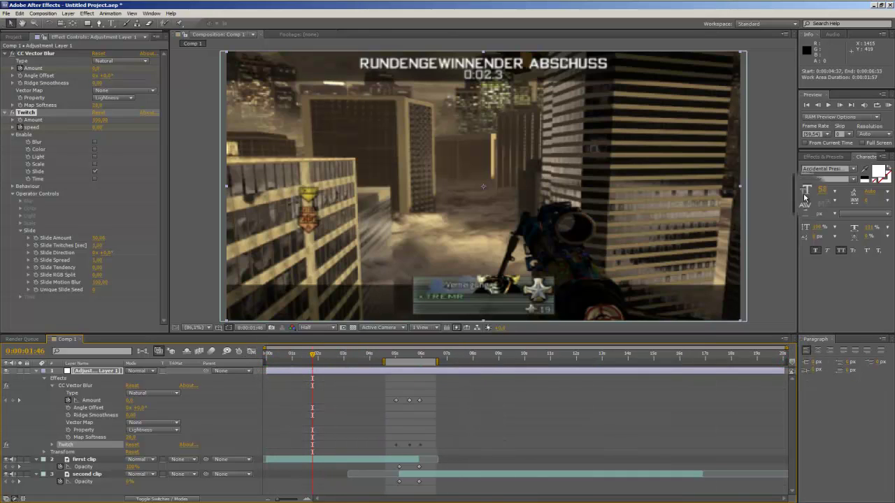
click(301, 327)
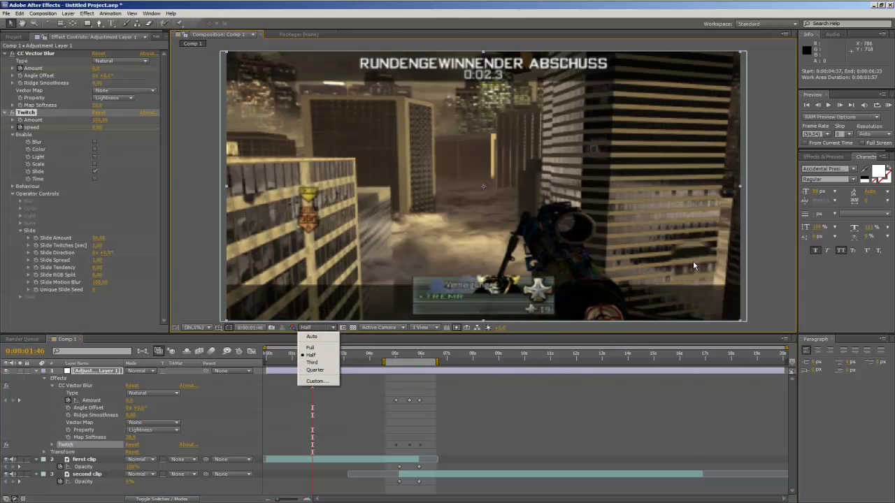
click(887, 105)
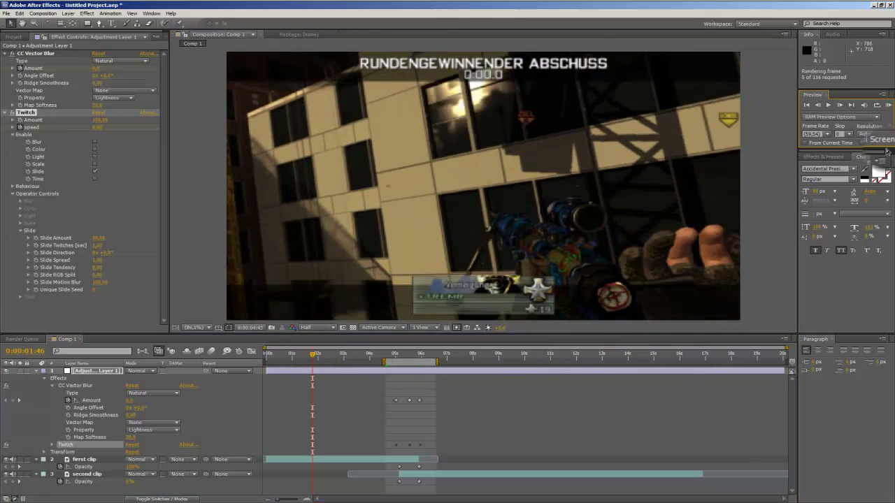